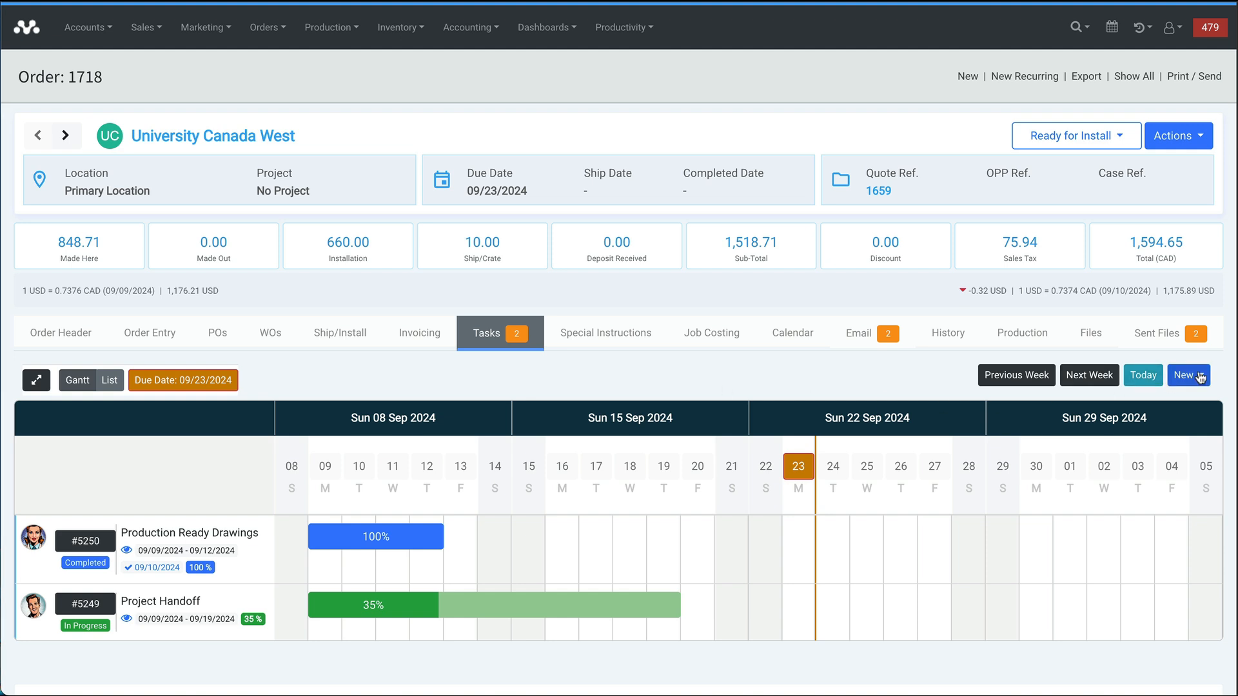
Step: Create a task on the order from the Artwork Request intake form and inspect its completion actions
{"action": "left_click", "coordinate": [1200, 378]}
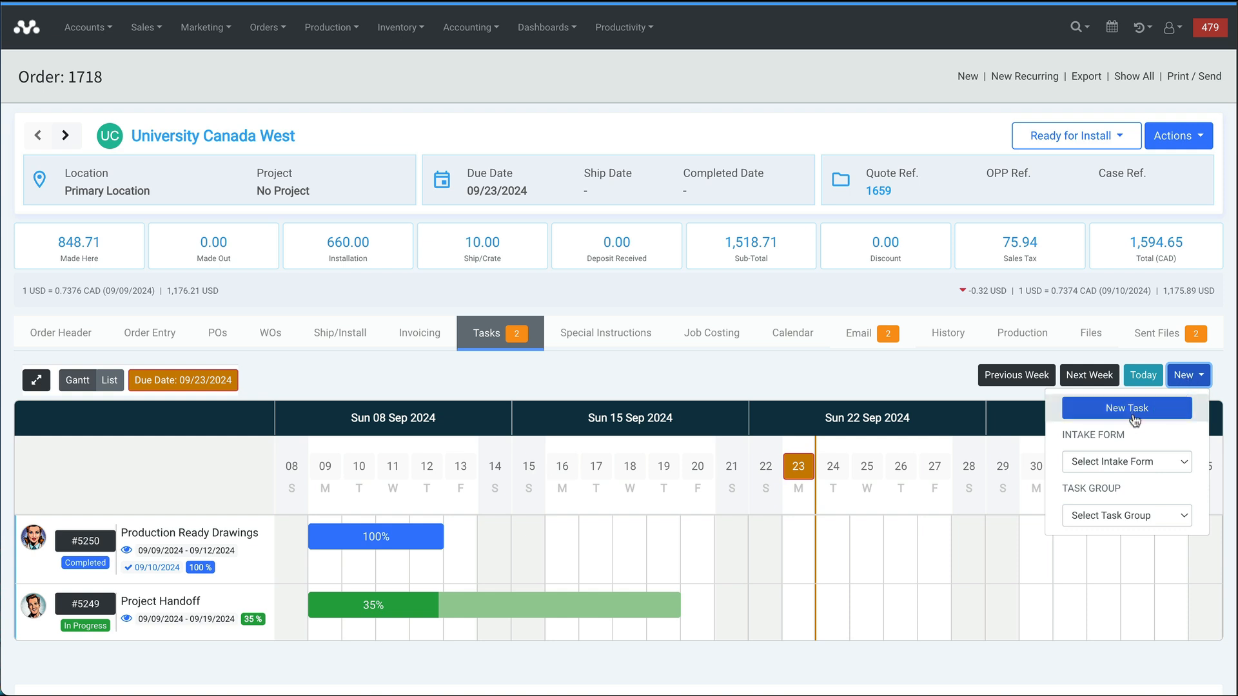
{"action": "left_click", "coordinate": [1133, 462]}
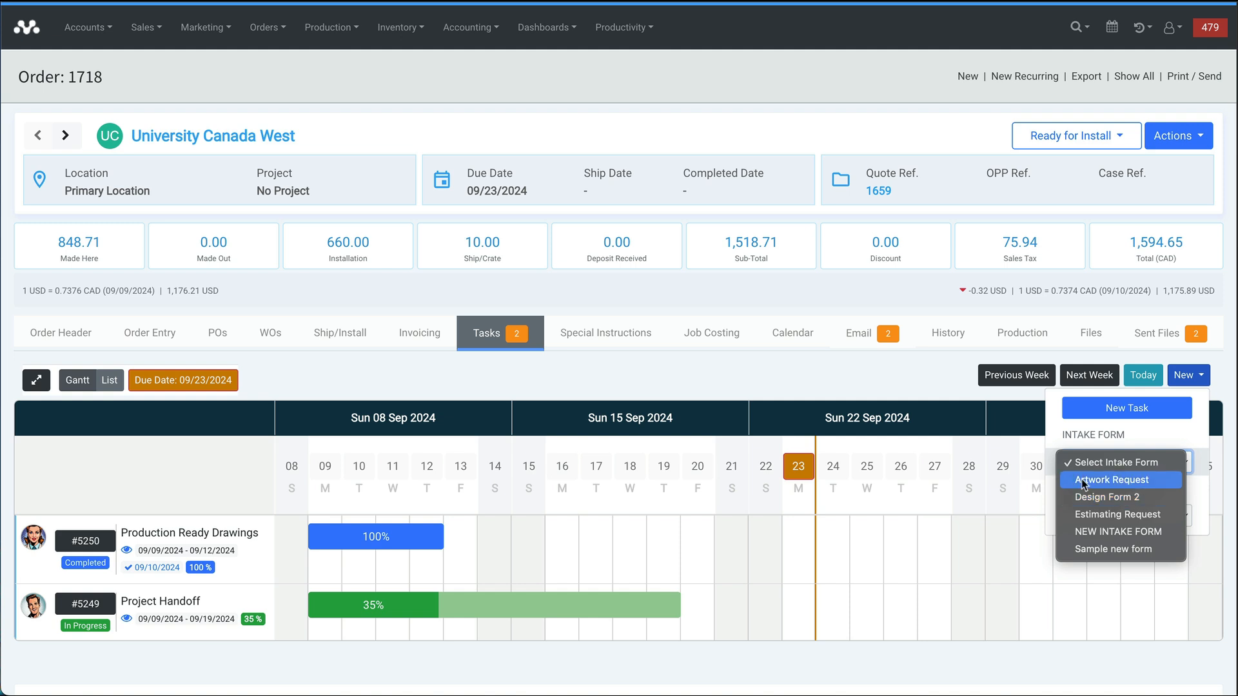
{"action": "left_click", "coordinate": [1114, 483]}
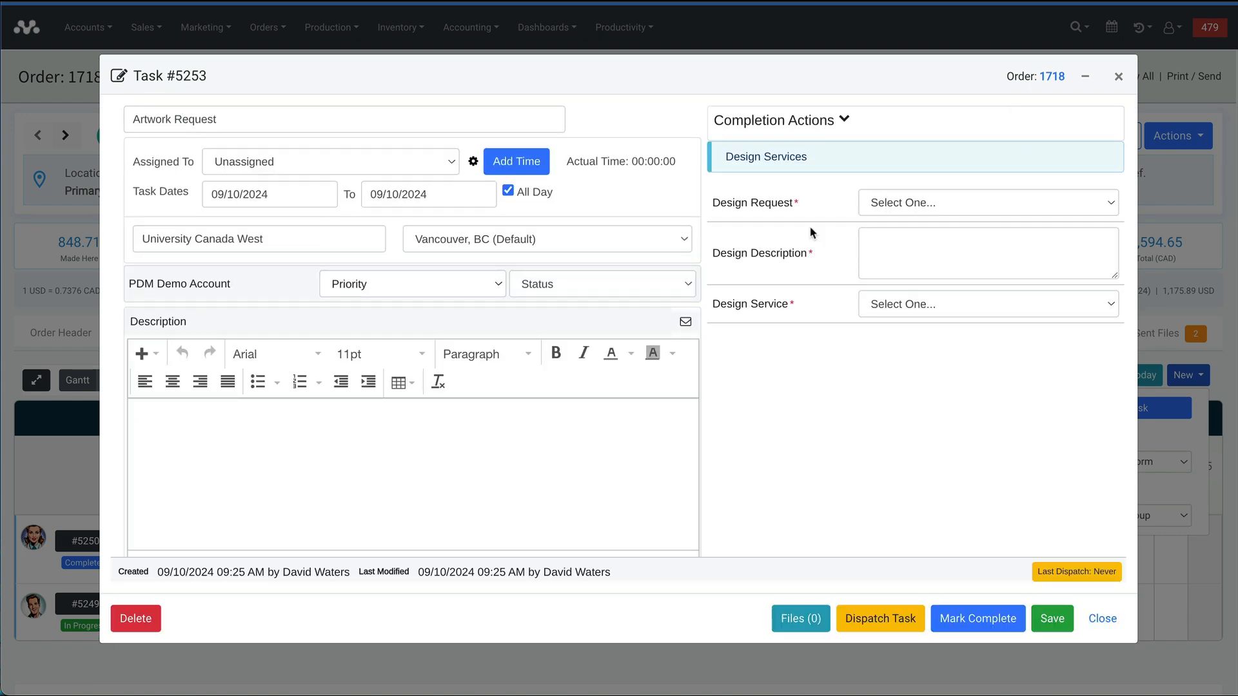
{"action": "left_click", "coordinate": [846, 122]}
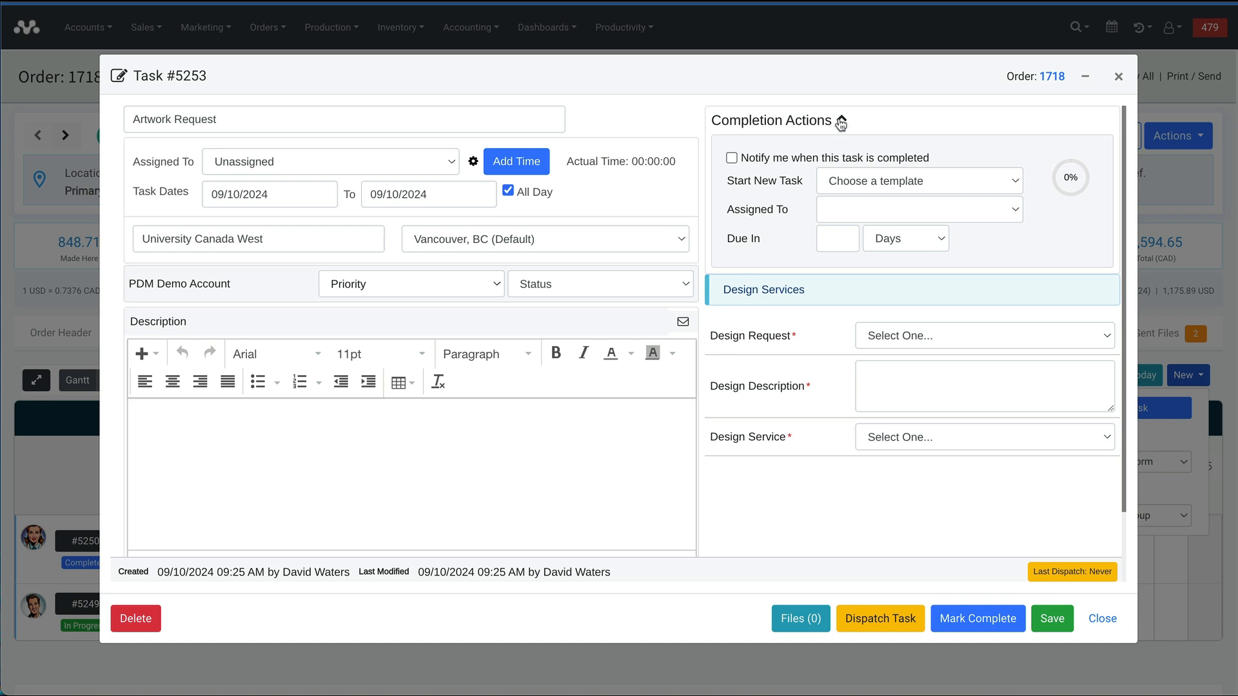
{"action": "left_click", "coordinate": [840, 122]}
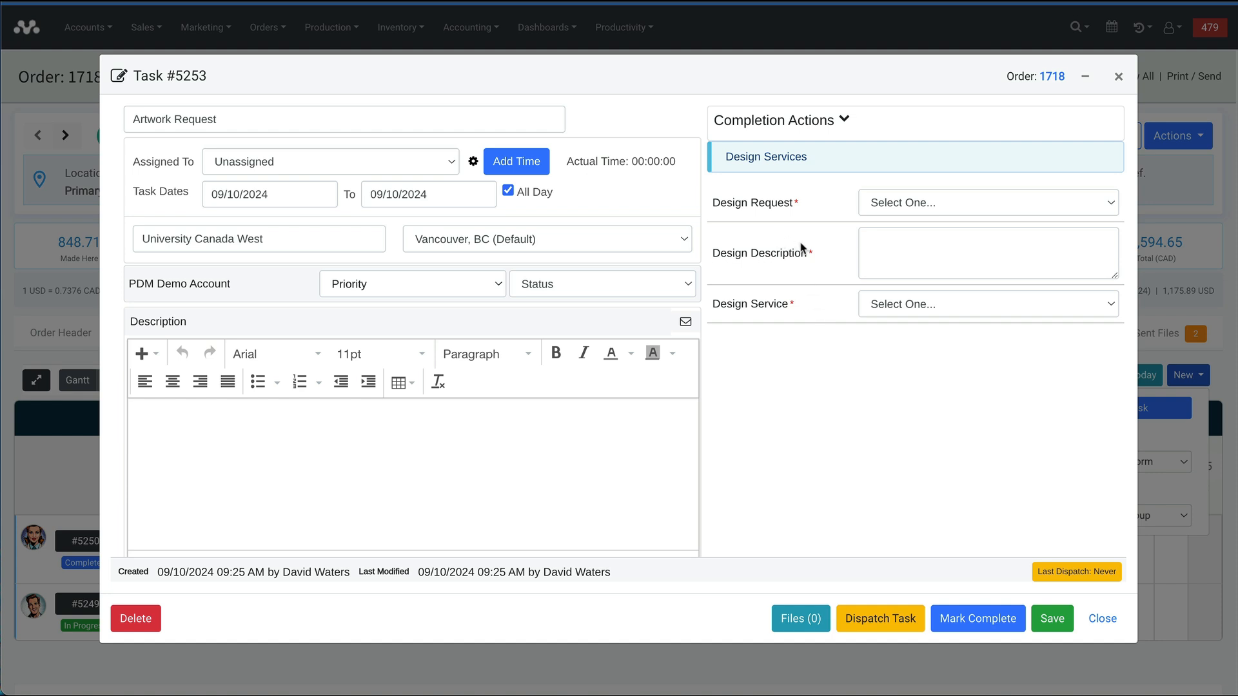
Step: Set the design request to Shop Drawing, look at the design service options, and close the task without saving
{"action": "left_click", "coordinate": [914, 207]}
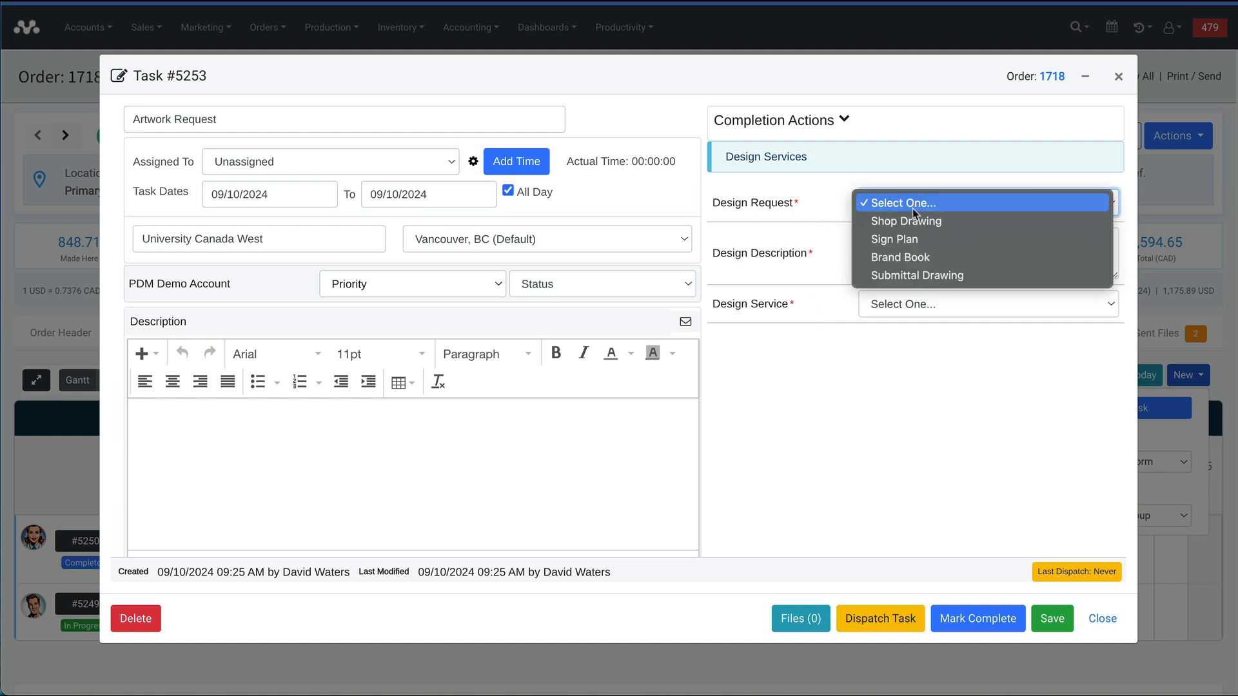
{"action": "left_click", "coordinate": [907, 223]}
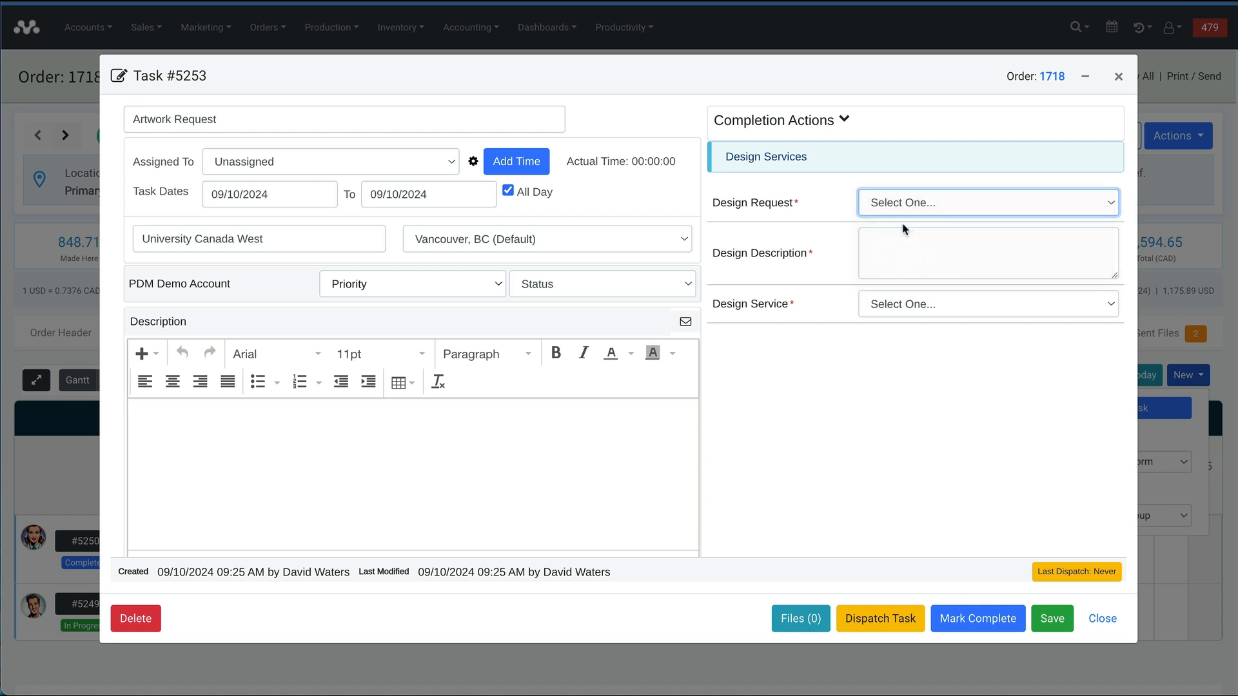
{"action": "left_click", "coordinate": [905, 255]}
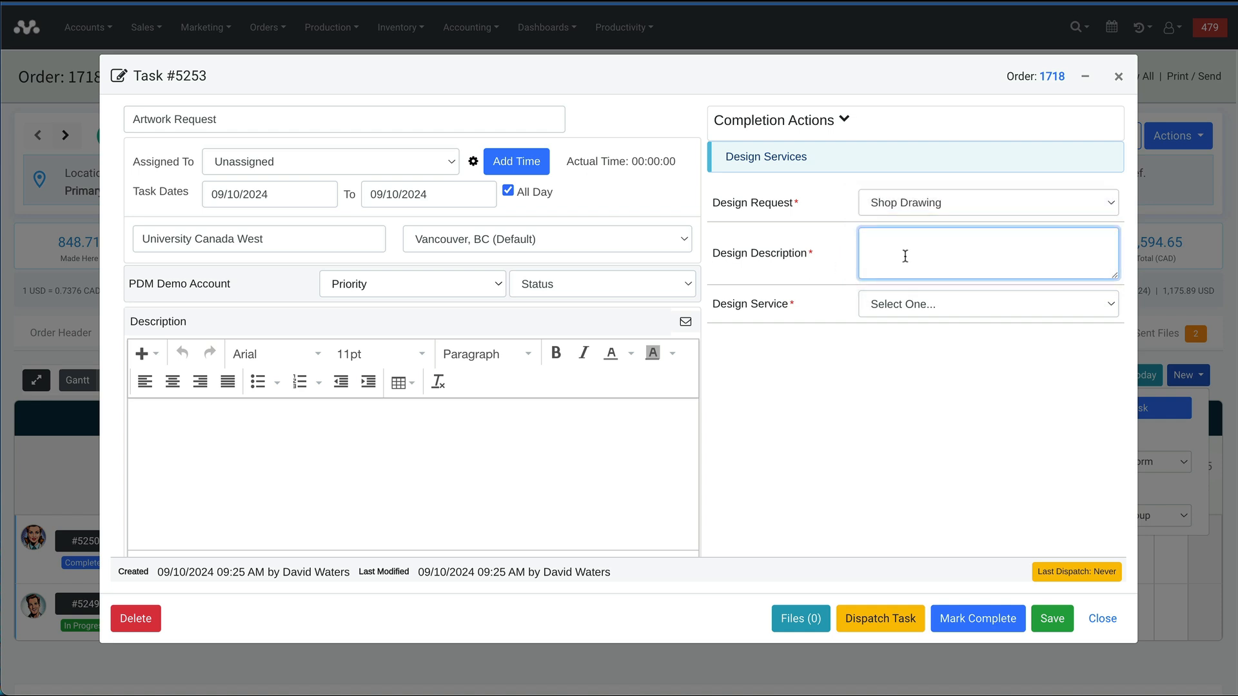
{"action": "left_click", "coordinate": [492, 439]}
{"action": "left_click", "coordinate": [926, 255]}
{"action": "left_click", "coordinate": [904, 309]}
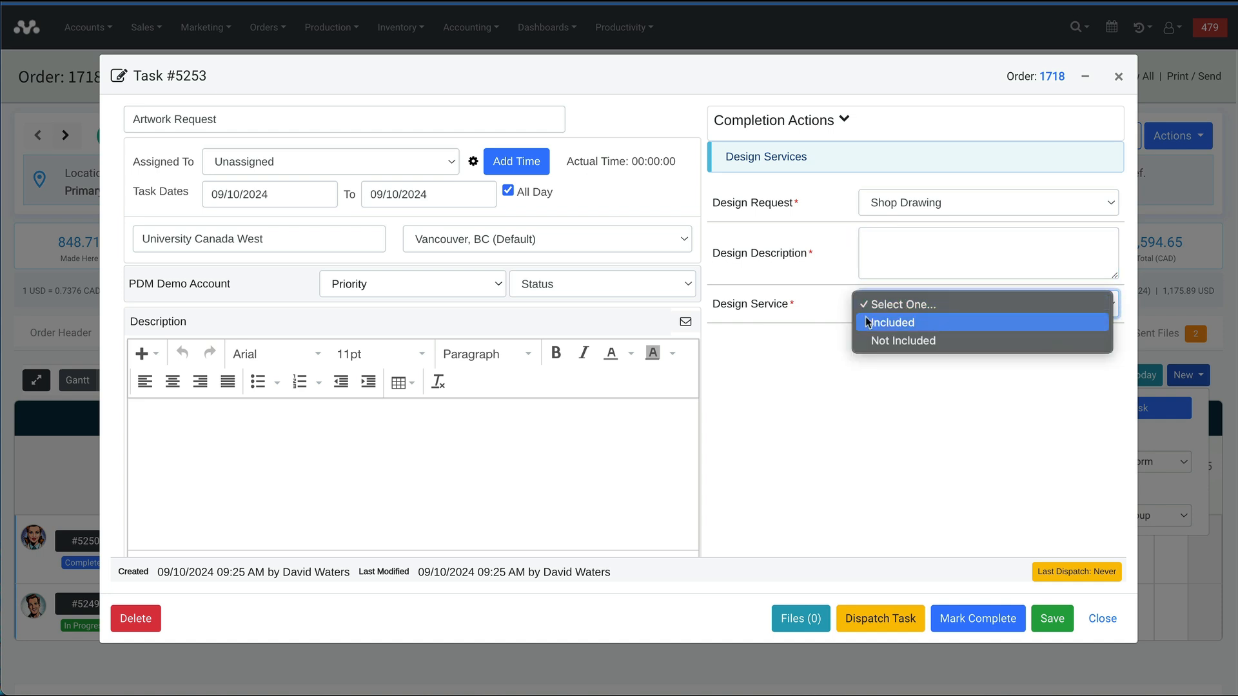
{"action": "left_click", "coordinate": [813, 304]}
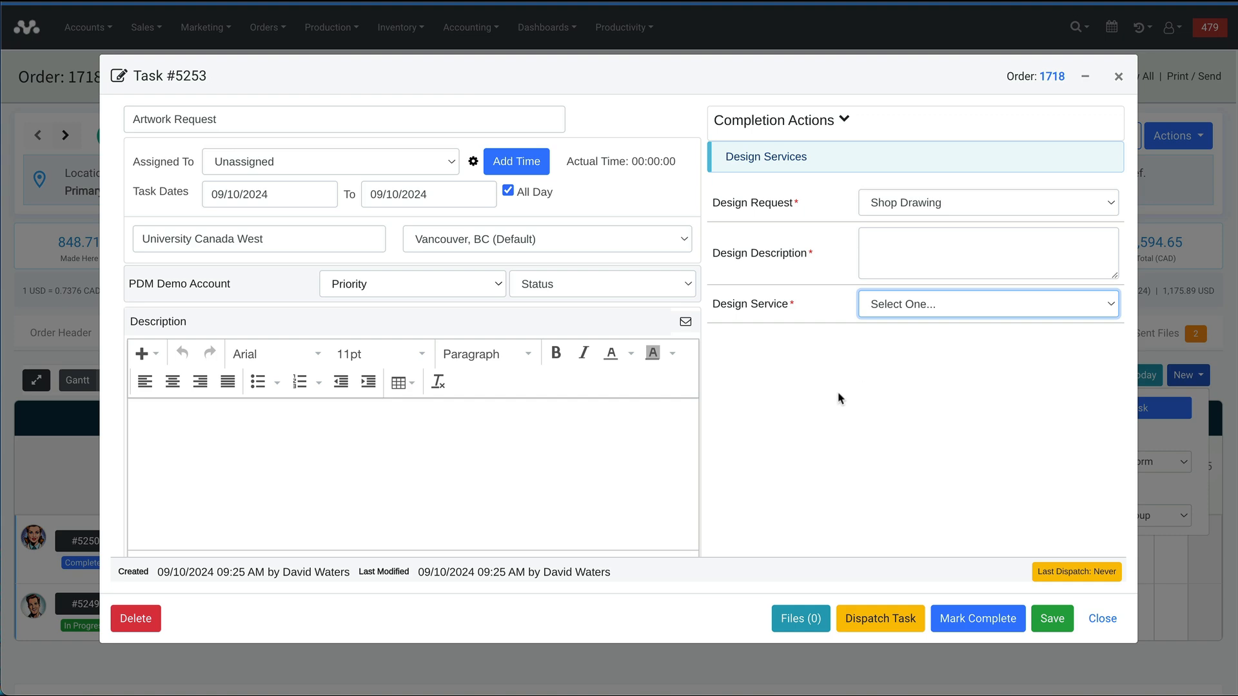
{"action": "left_click", "coordinate": [1117, 77]}
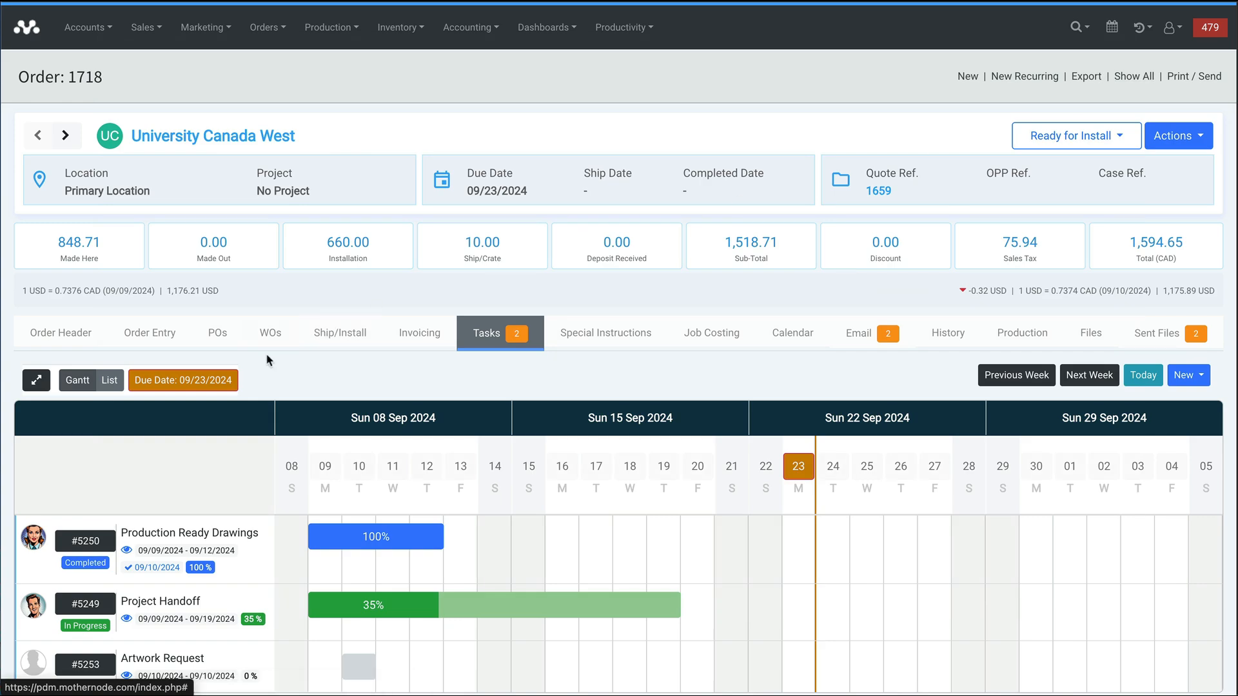
Step: Delete the Artwork Request task from the order
{"action": "scroll", "coordinate": [268, 360], "scroll_direction": "down", "scroll_amount": 2}
{"action": "left_click", "coordinate": [87, 514]}
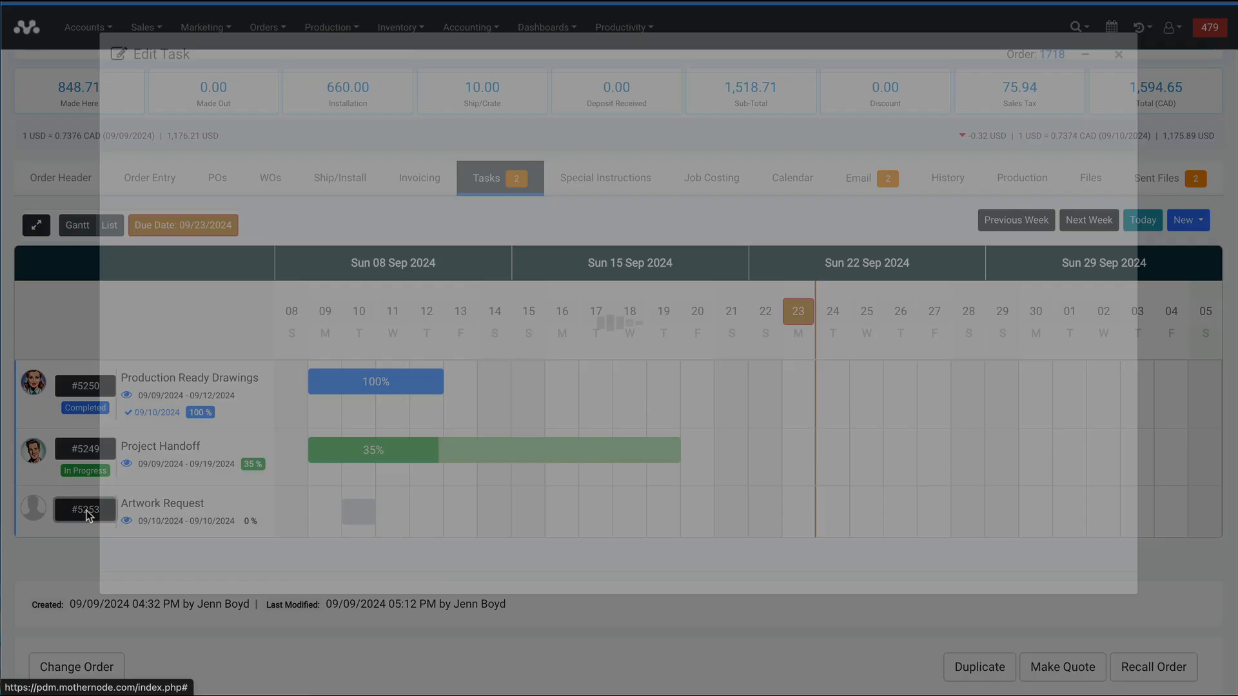
{"action": "left_click", "coordinate": [143, 616]}
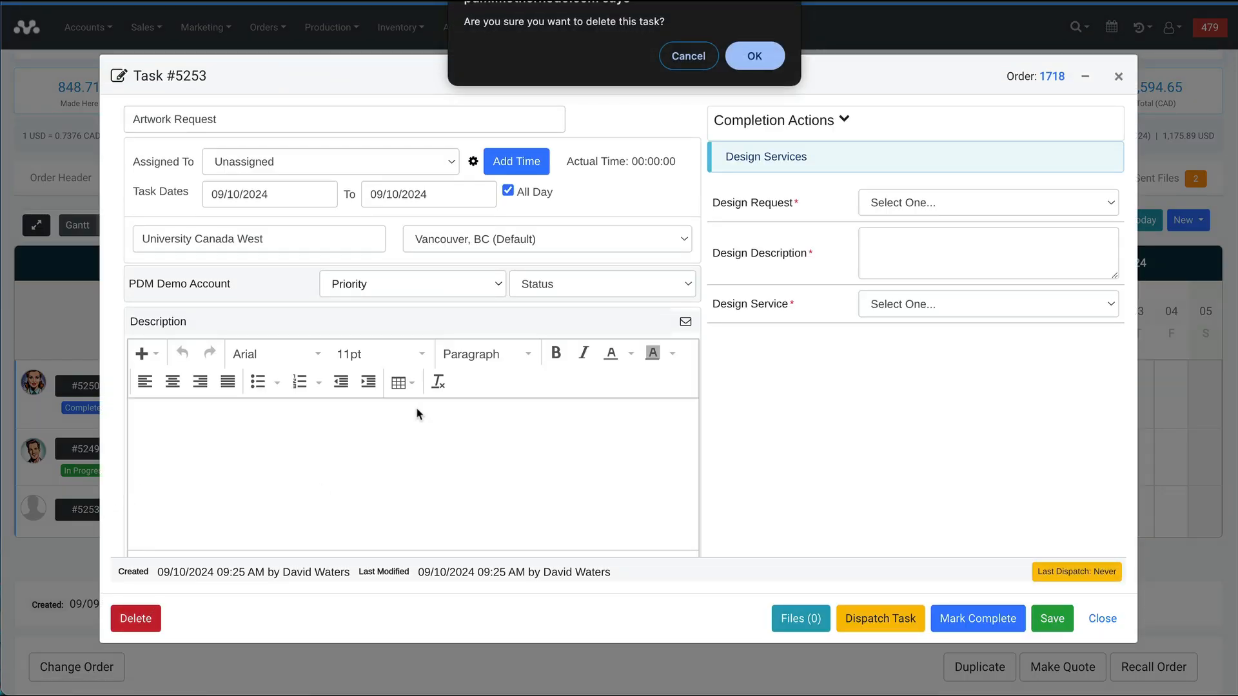
{"action": "left_click", "coordinate": [747, 57]}
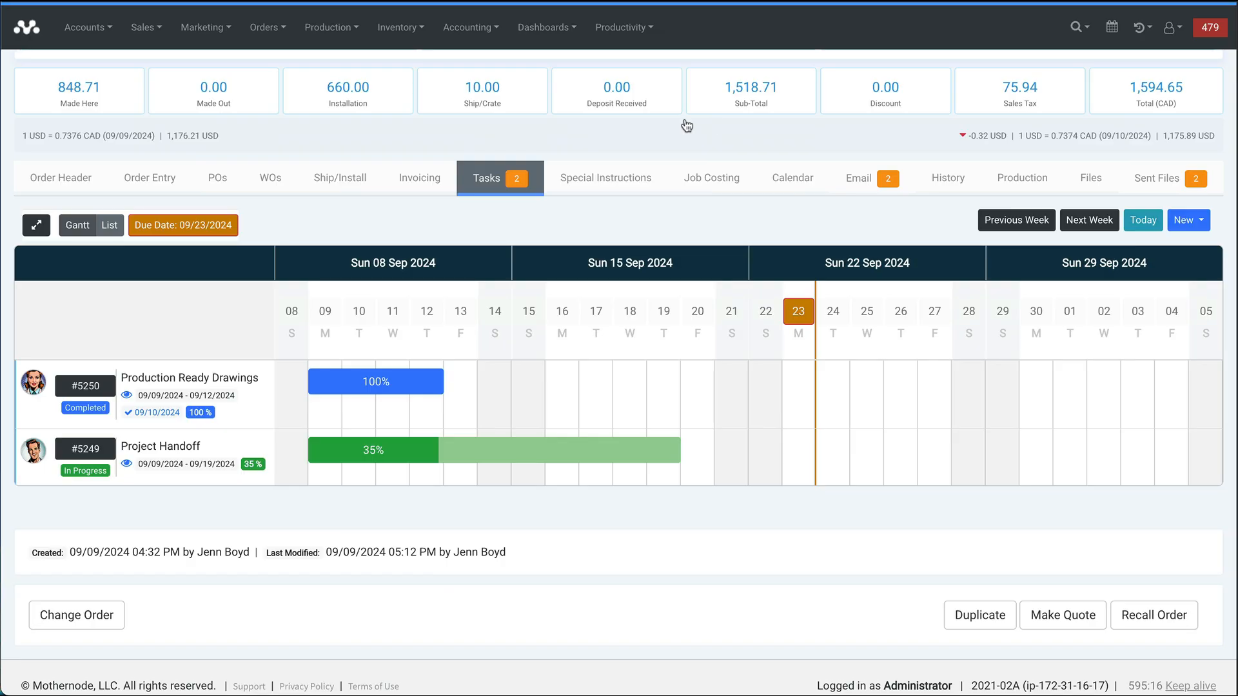
Step: Open the overall task list
{"action": "scroll", "coordinate": [686, 285], "scroll_direction": "up", "scroll_amount": 2}
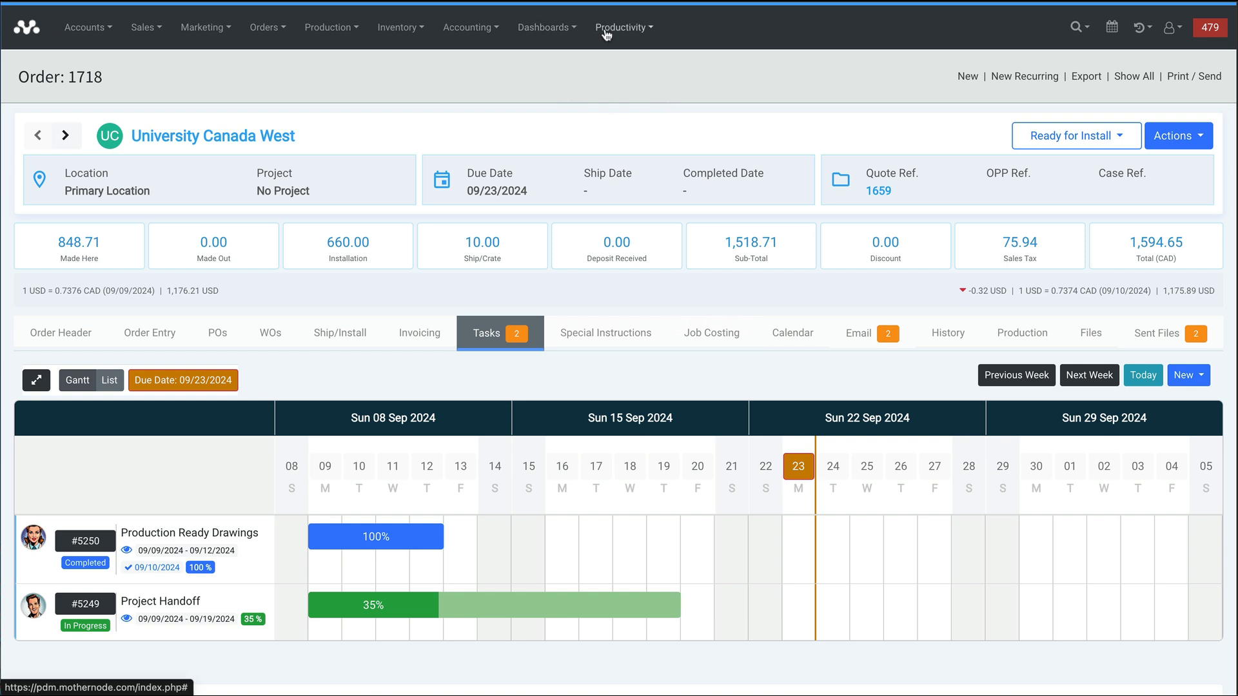
{"action": "left_click", "coordinate": [616, 29]}
{"action": "left_click", "coordinate": [637, 166]}
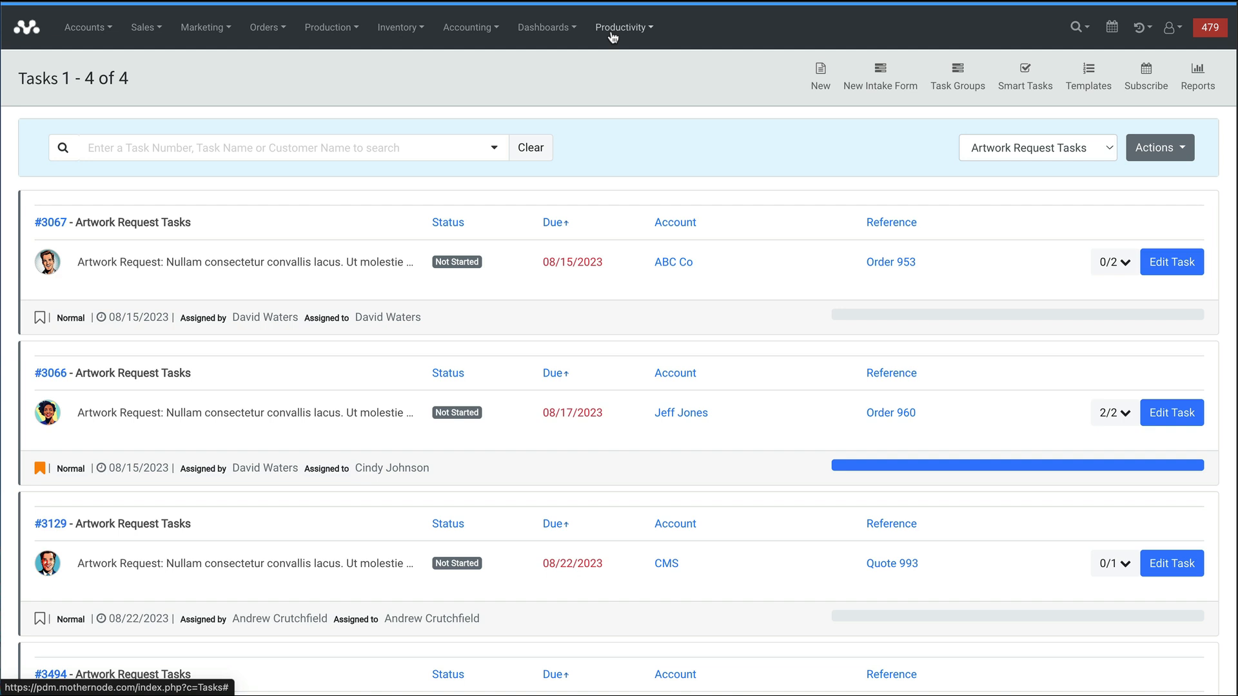
Step: Open the Custom Fields page in the system settings and look through the existing fields
{"action": "left_click", "coordinate": [1168, 29]}
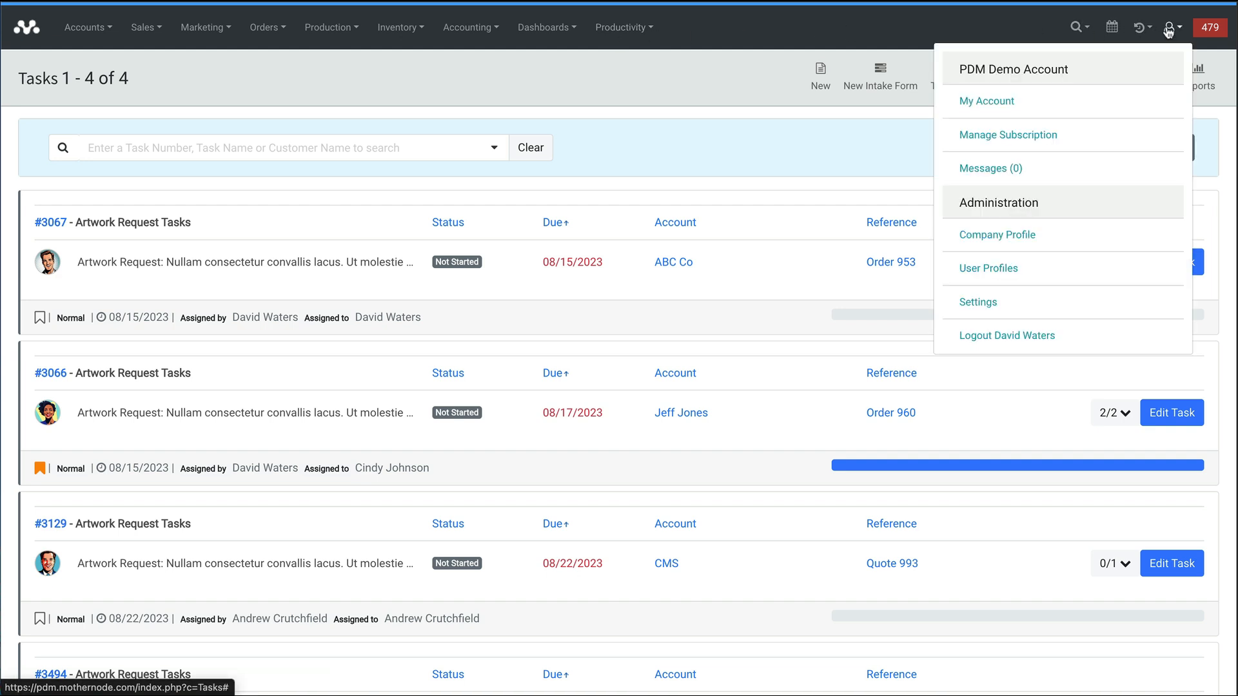
{"action": "left_click", "coordinate": [978, 303]}
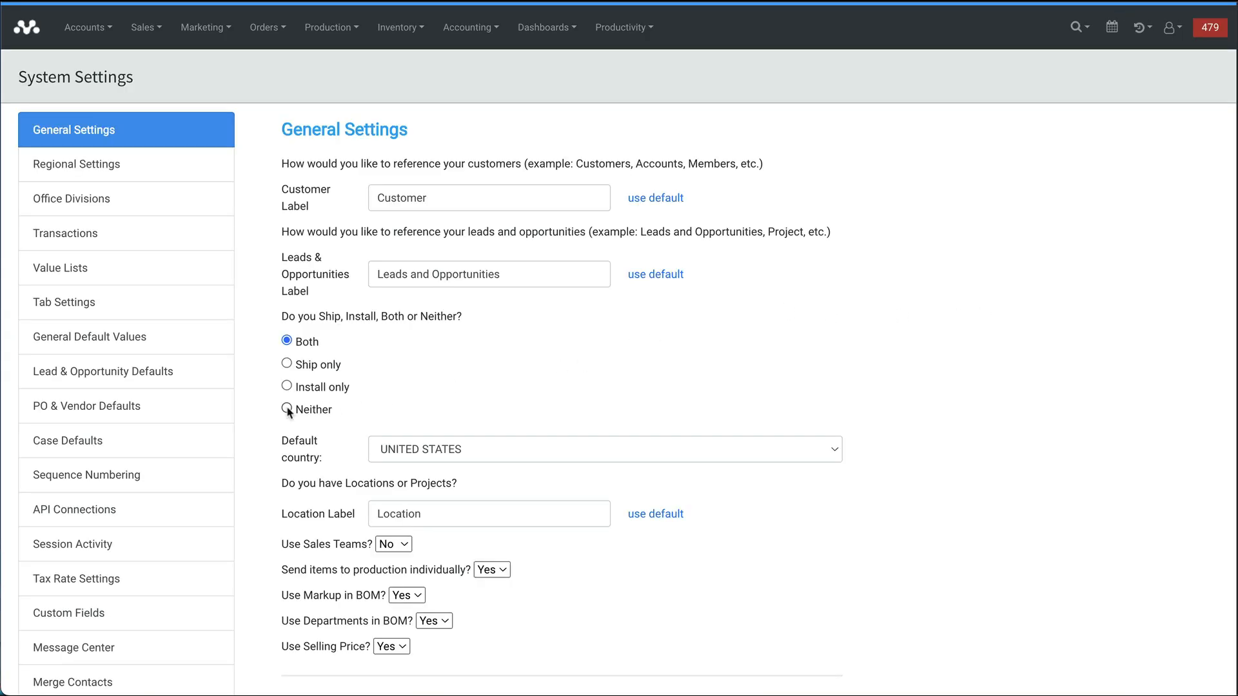
{"action": "scroll", "coordinate": [271, 419], "scroll_direction": "down", "scroll_amount": 1}
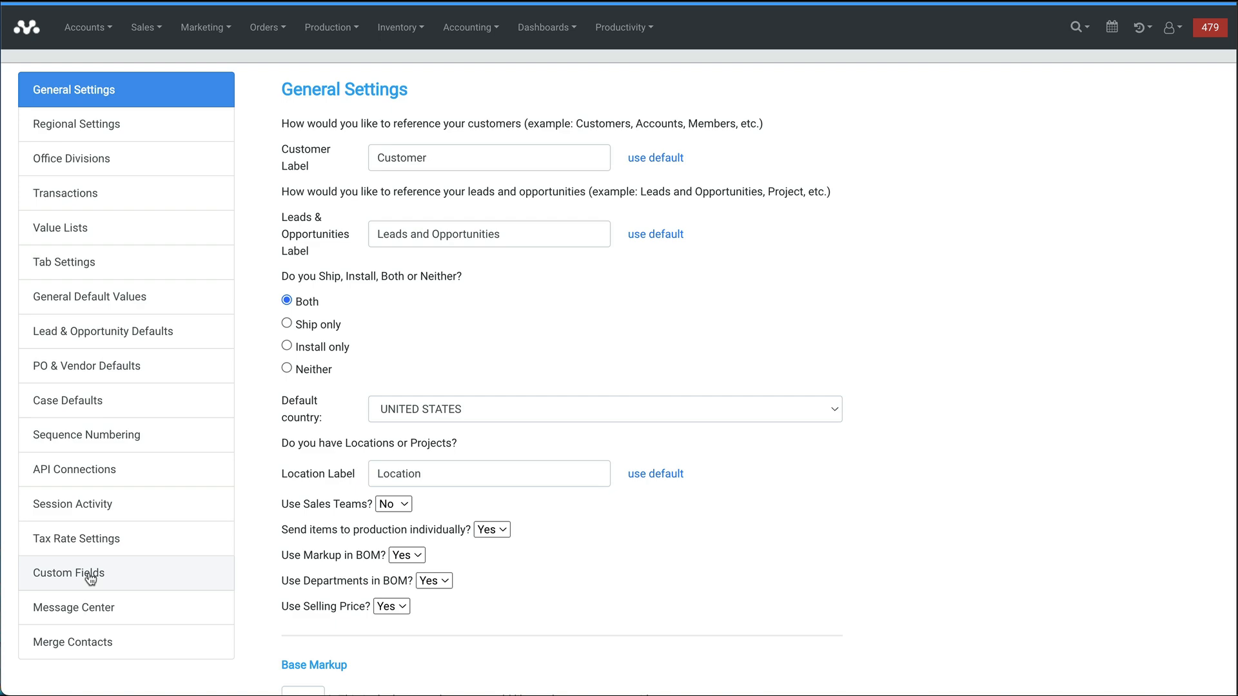
{"action": "left_click", "coordinate": [91, 579]}
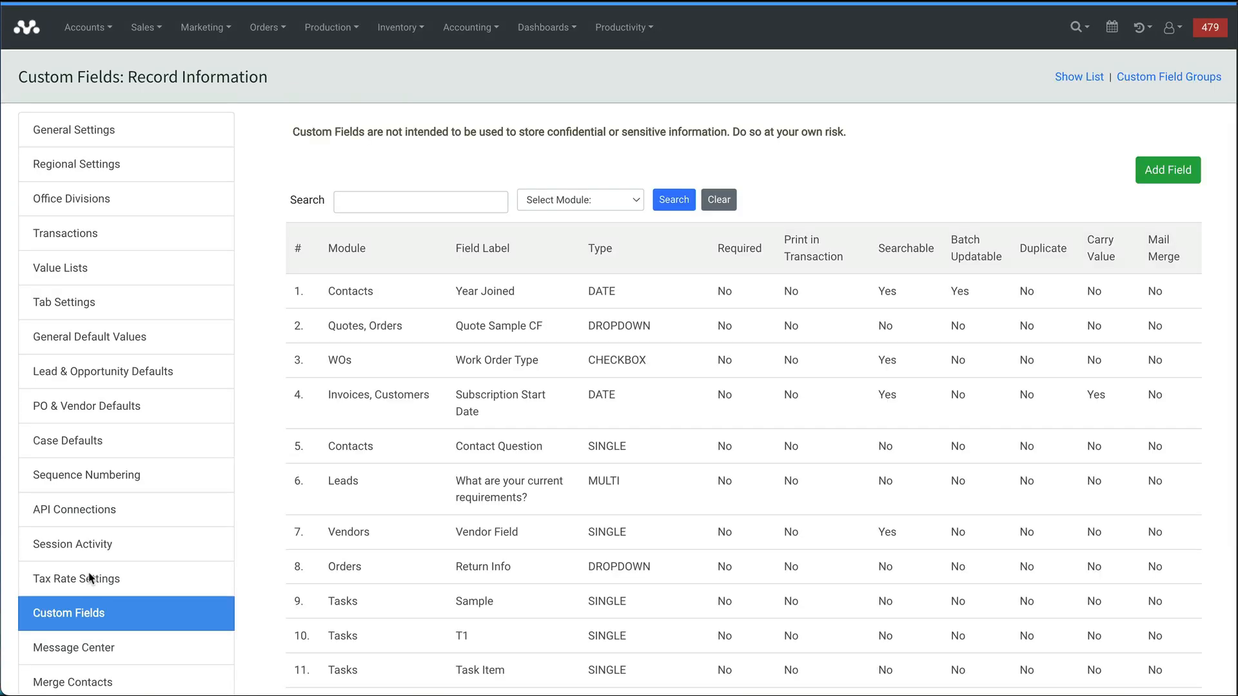
{"action": "scroll", "coordinate": [408, 499], "scroll_direction": "down", "scroll_amount": 7}
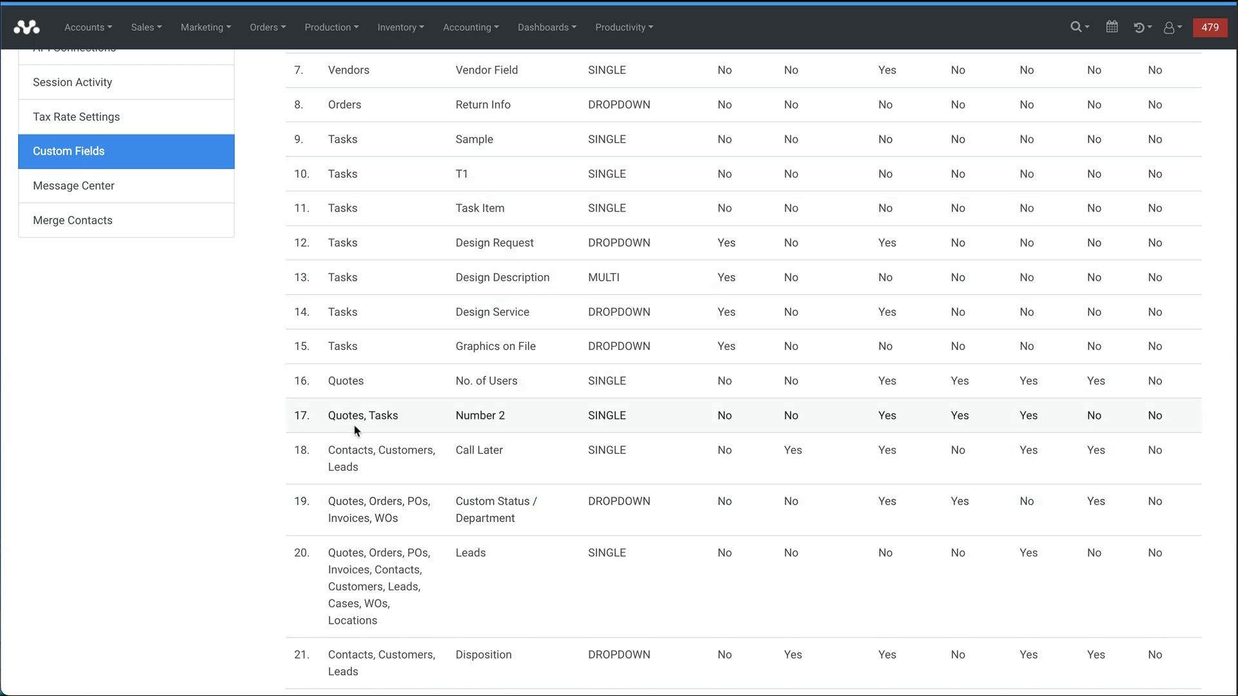
{"action": "scroll", "coordinate": [355, 430], "scroll_direction": "up", "scroll_amount": 7}
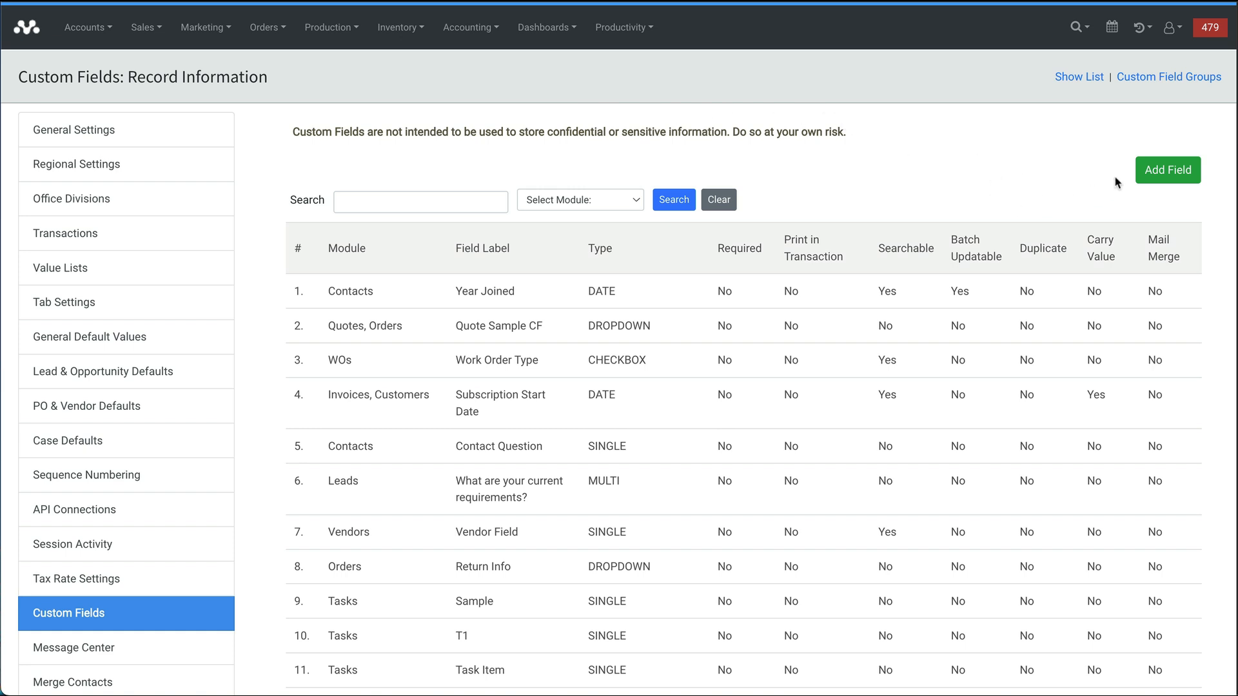
Step: Add a new custom field with the field name "Task Name Example"
{"action": "left_click", "coordinate": [1154, 174]}
{"action": "left_click", "coordinate": [240, 139]}
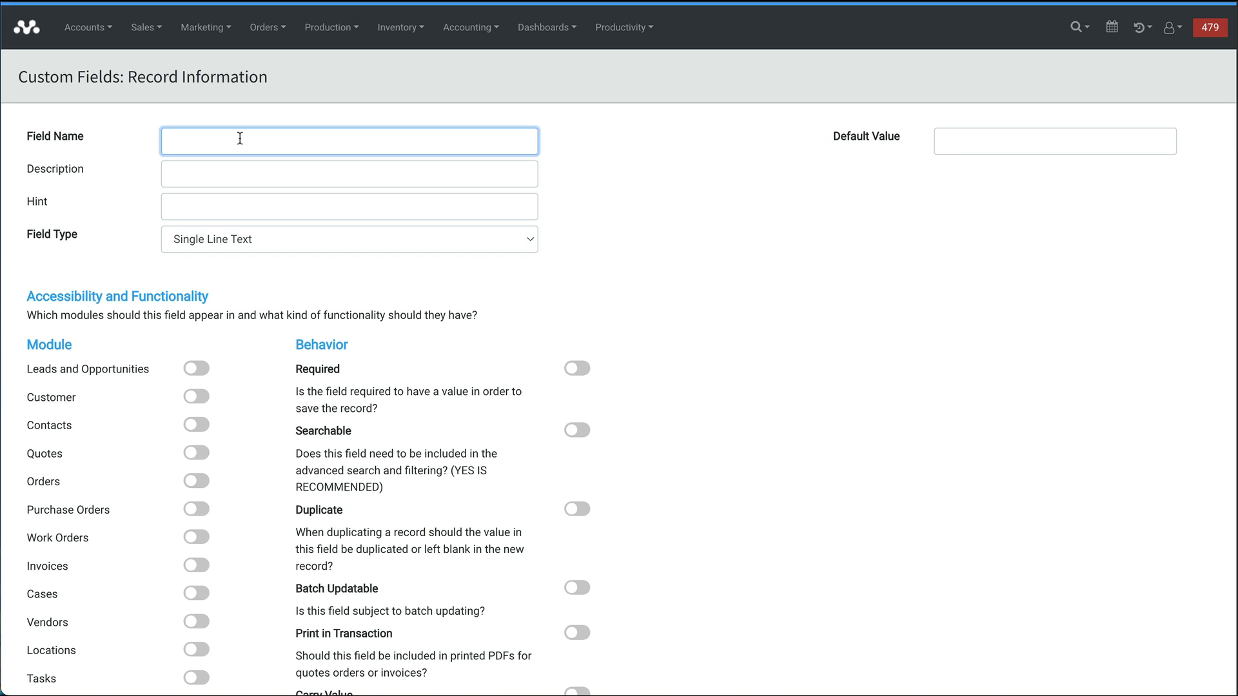
{"action": "type", "text": "Taks Name Example"}
{"action": "left_click_drag", "start_coordinate": [197, 140], "coordinate": [182, 140]}
{"action": "type", "text": "sk"}
{"action": "left_click_drag", "start_coordinate": [299, 139], "coordinate": [99, 134]}
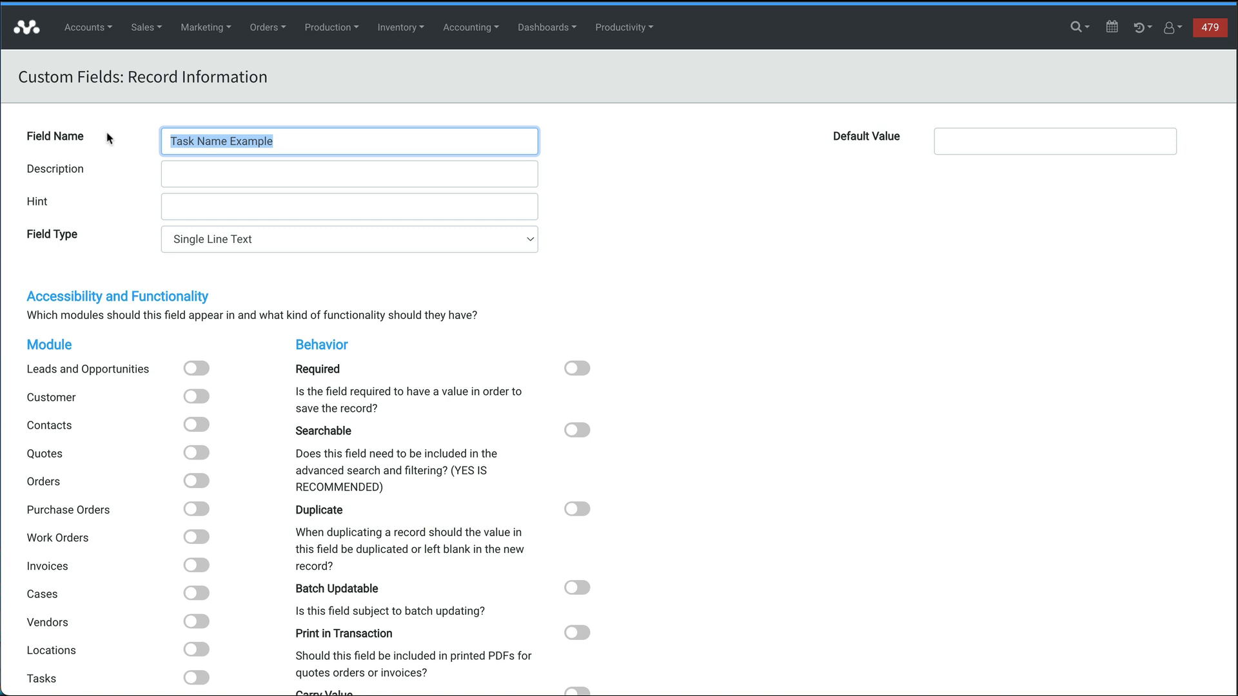
Step: Enable the new field for the Tasks module and keep Single Line Text as its field type
{"action": "scroll", "coordinate": [168, 366], "scroll_direction": "down", "scroll_amount": 1}
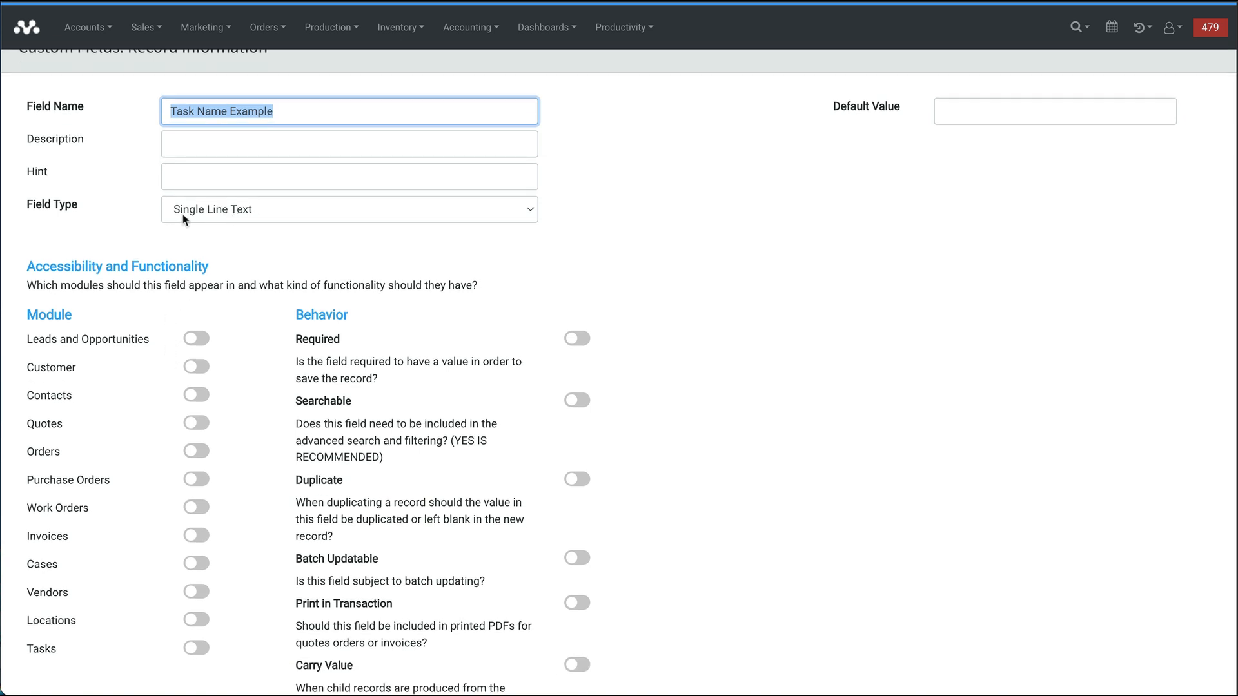
{"action": "left_click", "coordinate": [197, 647]}
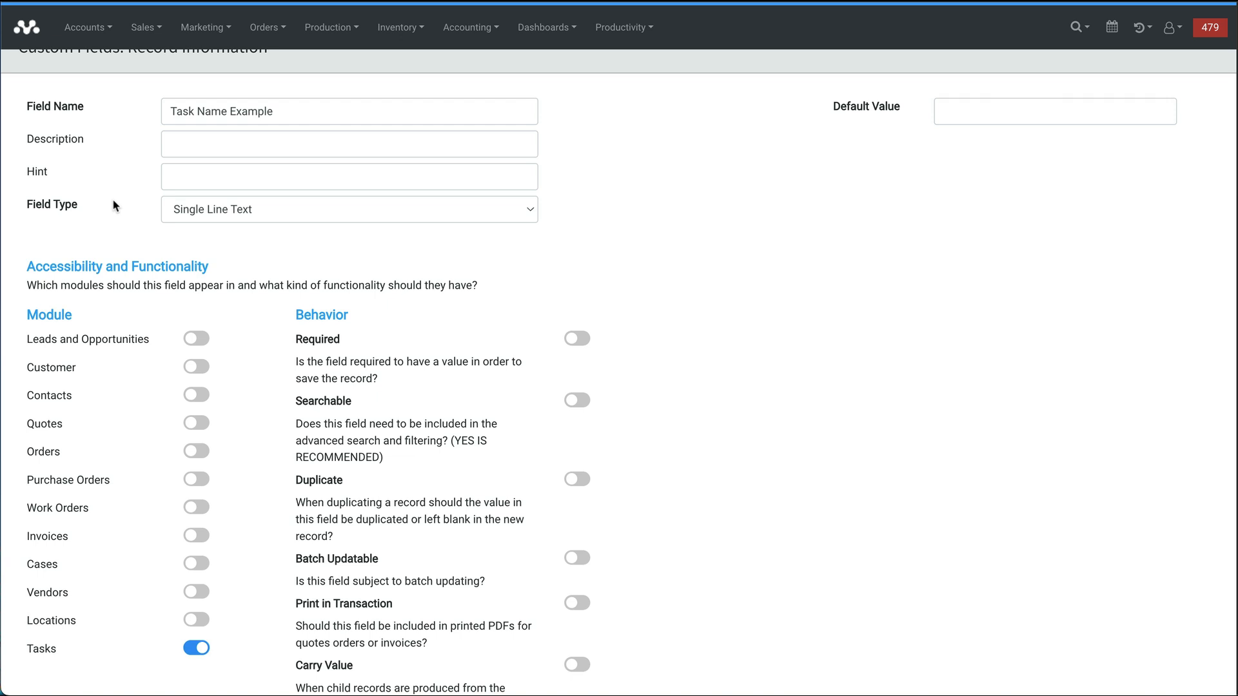
{"action": "left_click", "coordinate": [205, 209]}
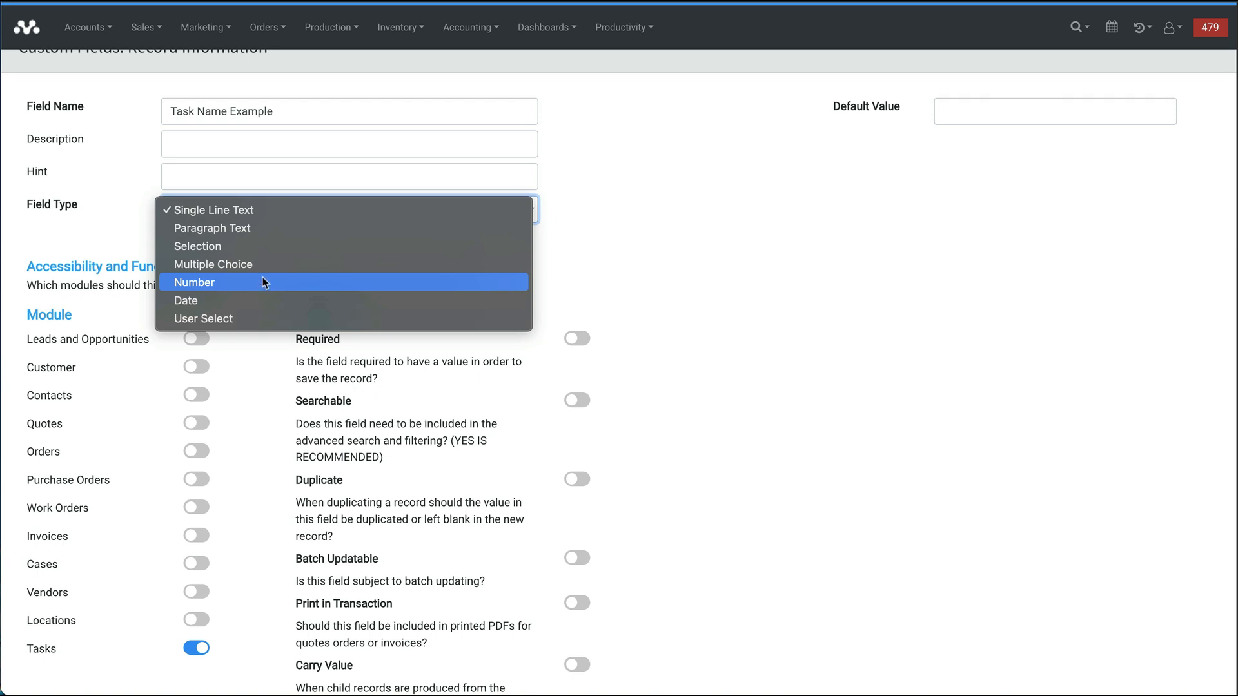
{"action": "left_click", "coordinate": [332, 207]}
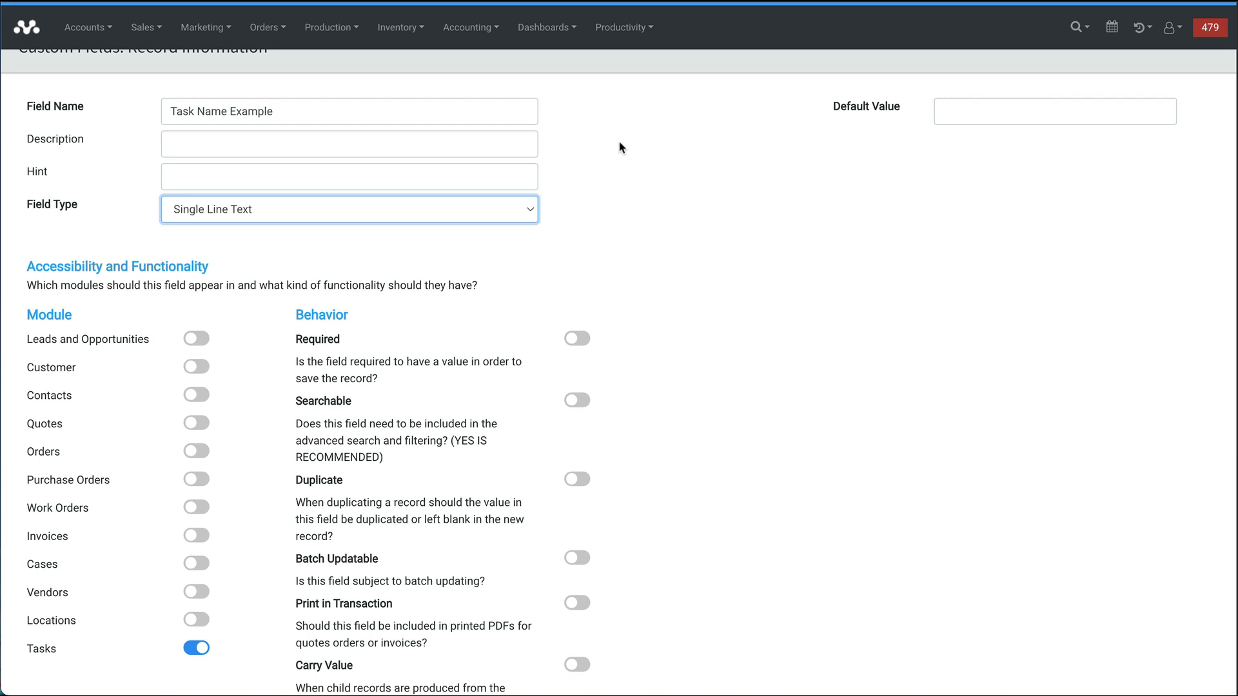
Step: Review the behavior and masking options, then save the new custom field
{"action": "scroll", "coordinate": [616, 304], "scroll_direction": "down", "scroll_amount": 5}
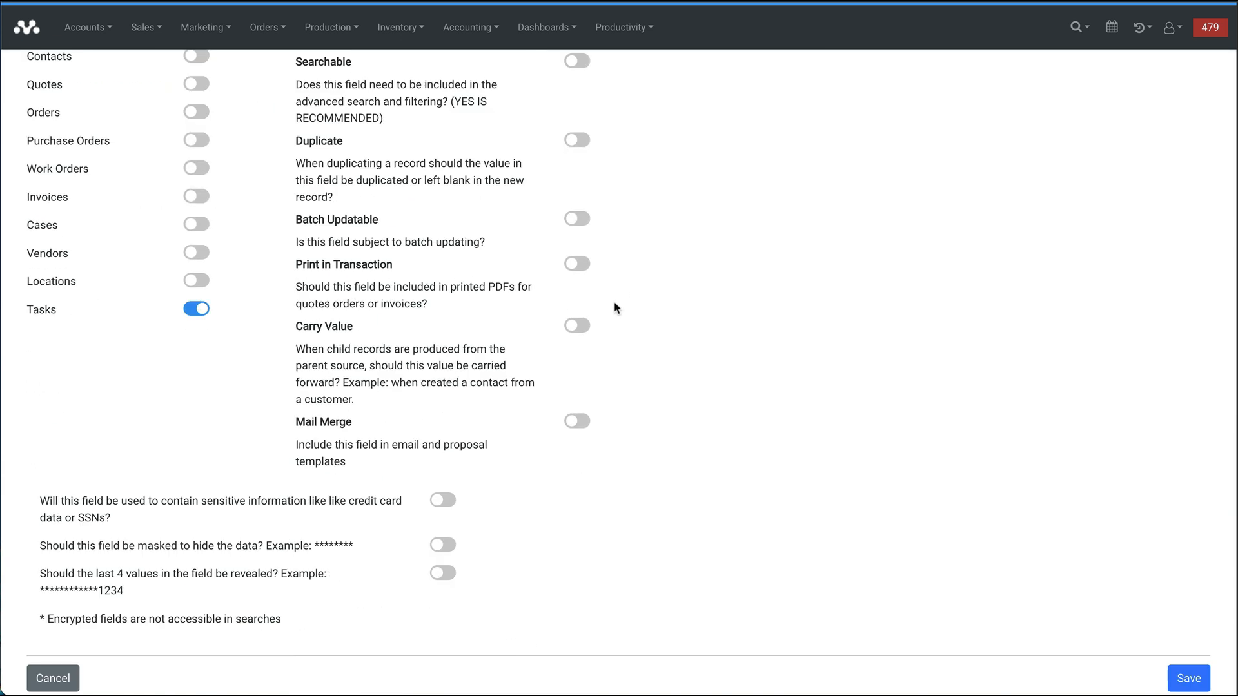
{"action": "scroll", "coordinate": [396, 213], "scroll_direction": "up", "scroll_amount": 1}
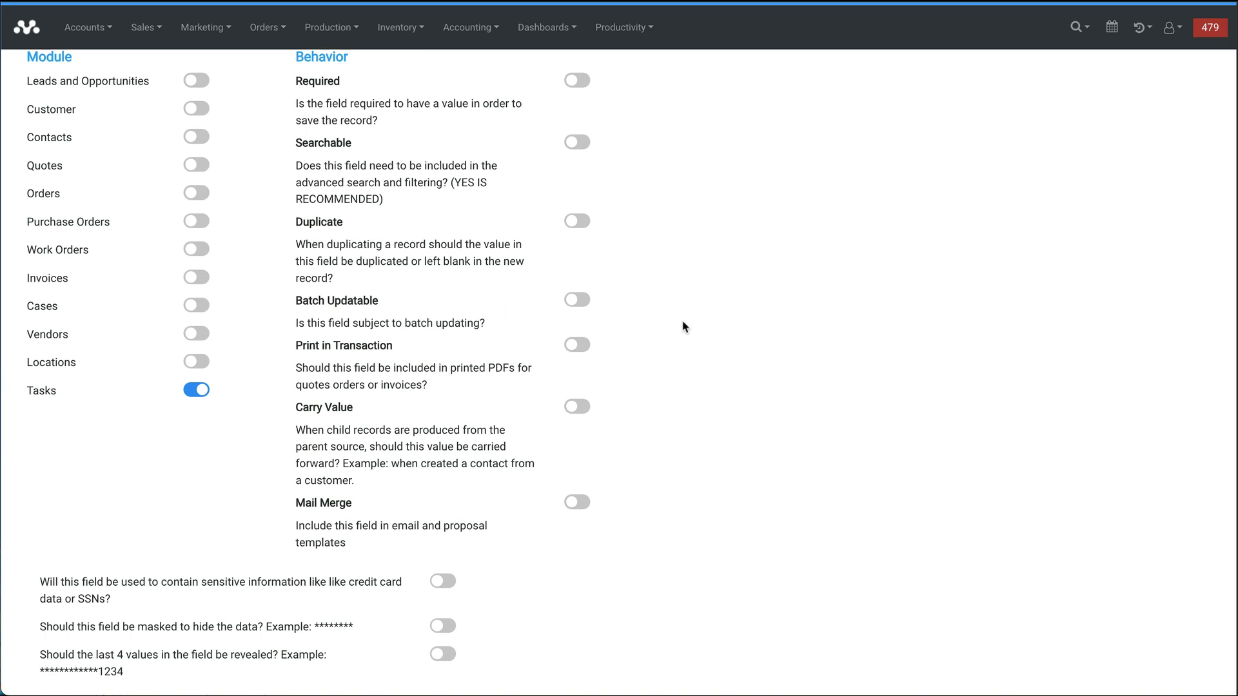
{"action": "scroll", "coordinate": [682, 328], "scroll_direction": "down", "scroll_amount": 2}
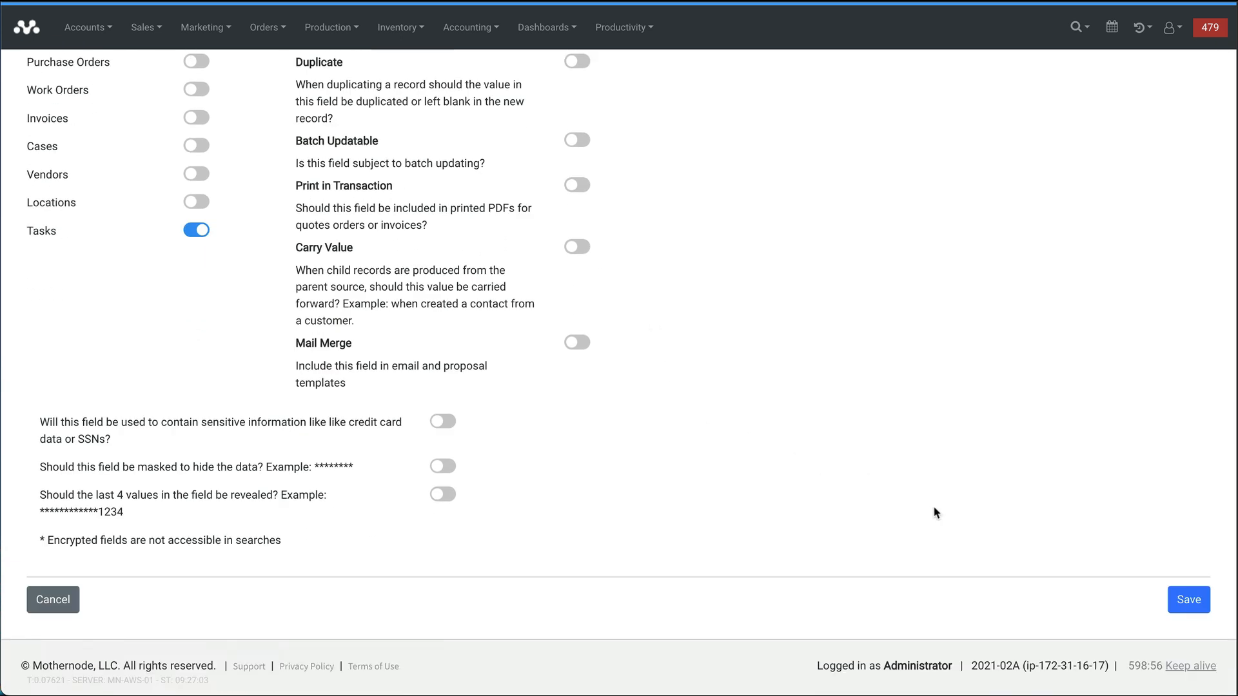
{"action": "left_click", "coordinate": [1182, 609]}
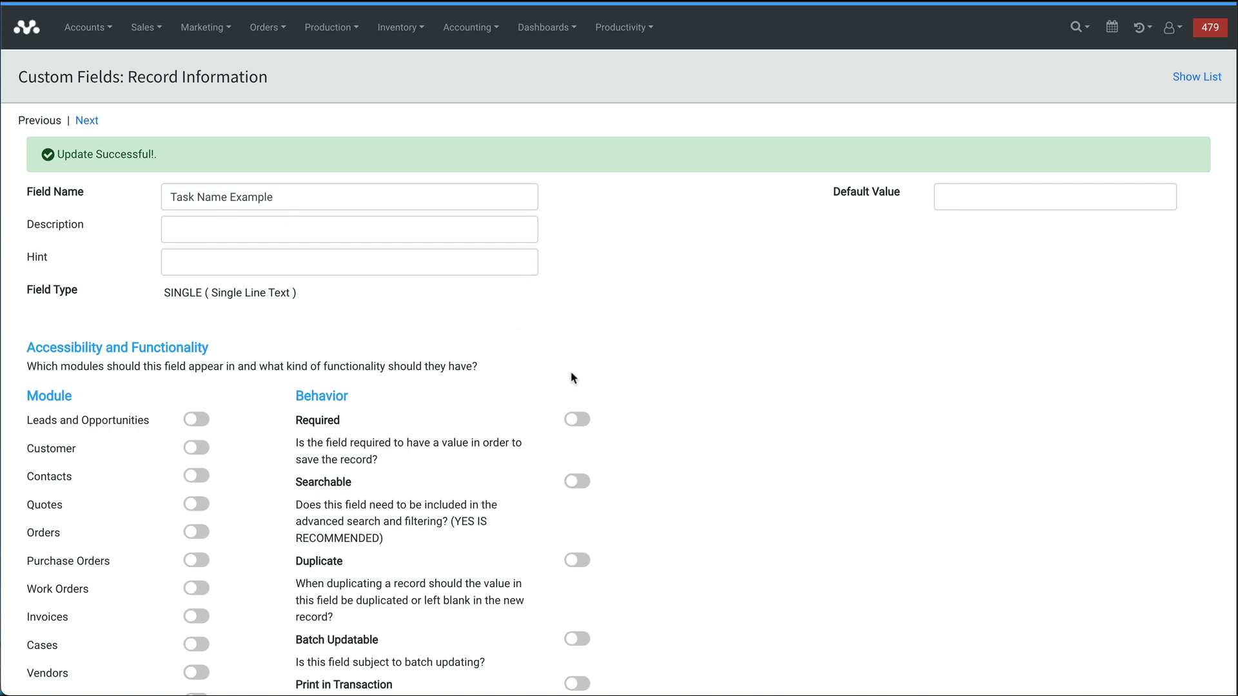
Step: Save the Task Name Example field again and return to the list of custom fields
{"action": "scroll", "coordinate": [655, 430], "scroll_direction": "down", "scroll_amount": 2}
{"action": "scroll", "coordinate": [655, 431], "scroll_direction": "down", "scroll_amount": 6}
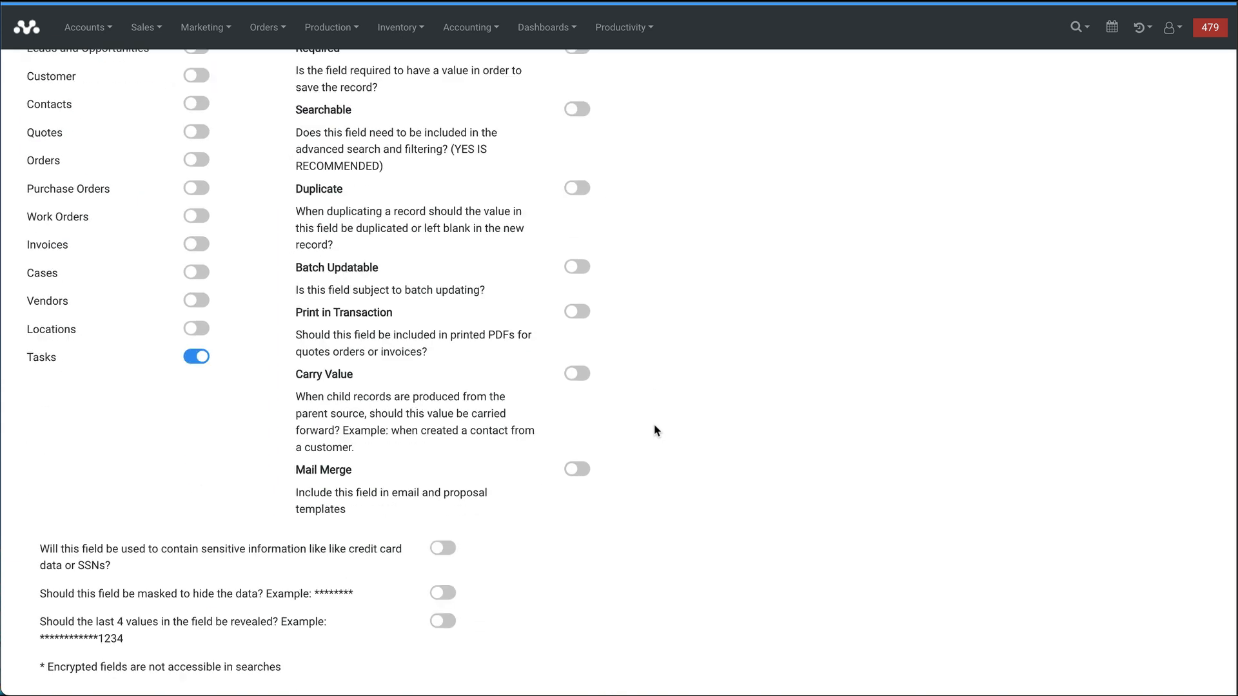
{"action": "left_click", "coordinate": [1188, 600]}
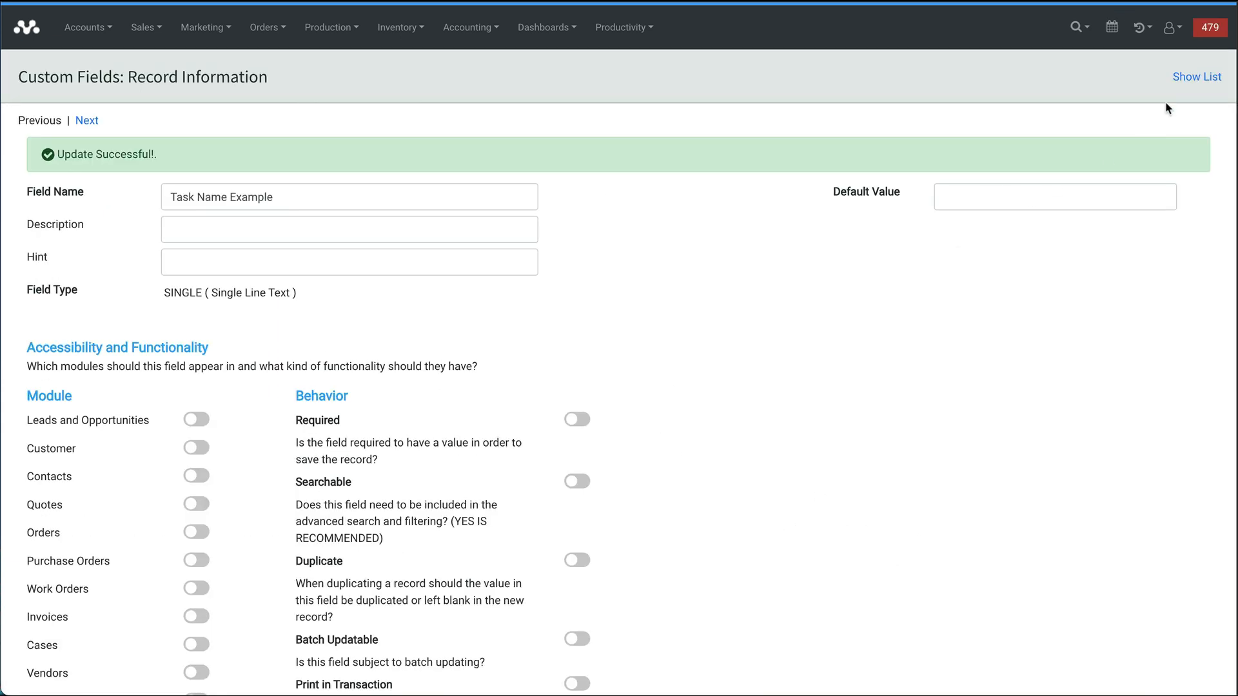
{"action": "left_click", "coordinate": [1197, 79]}
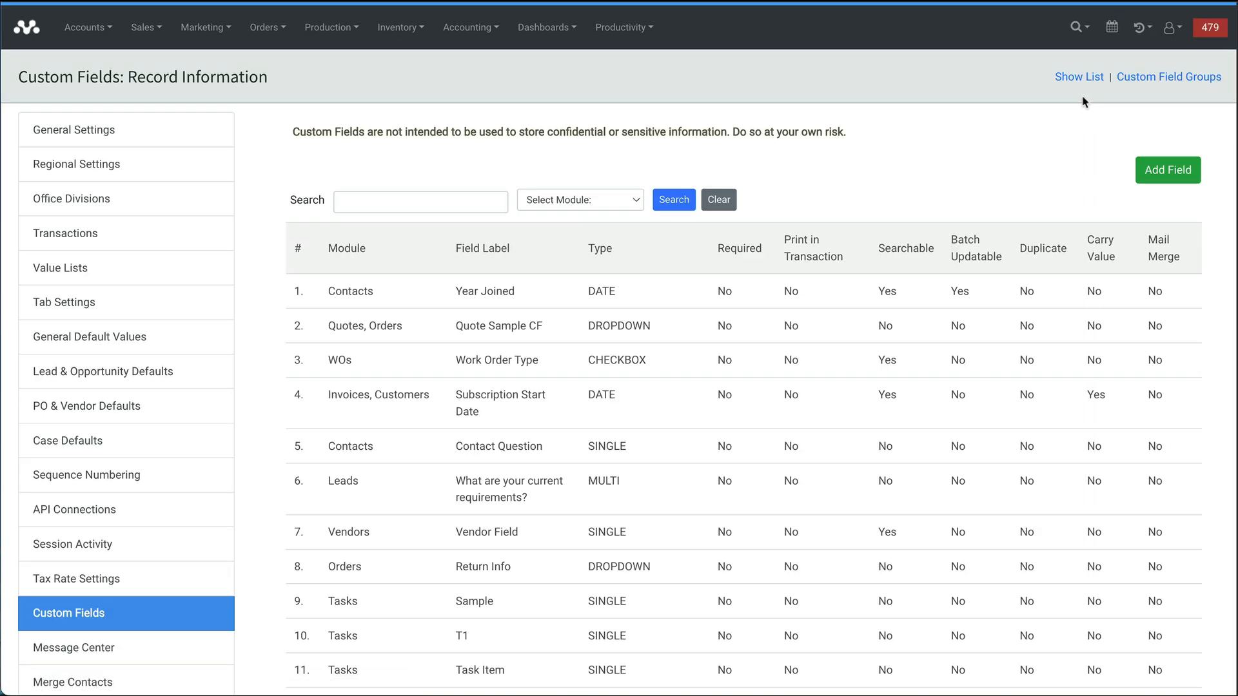
Step: Add a new custom field with the field name "When I need it by"
{"action": "left_click", "coordinate": [1157, 173]}
{"action": "left_click", "coordinate": [378, 144]}
{"action": "type", "text": "Task Name Example"}
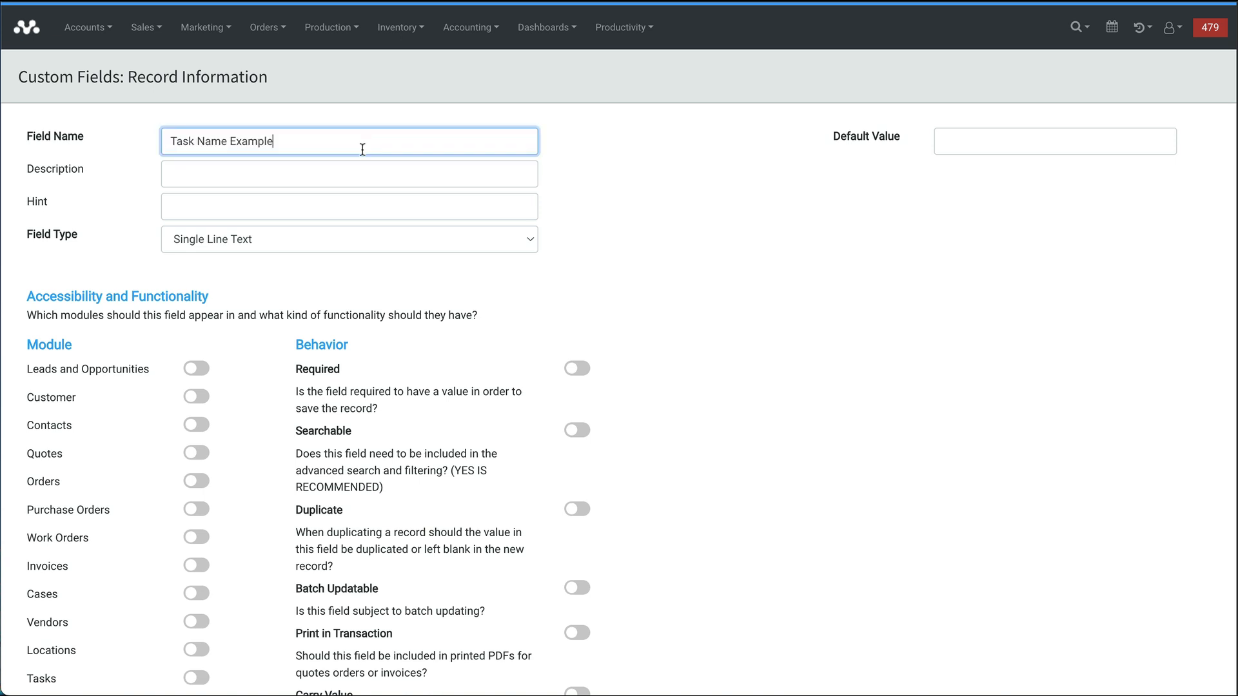
{"action": "left_click_drag", "start_coordinate": [293, 144], "coordinate": [171, 140]}
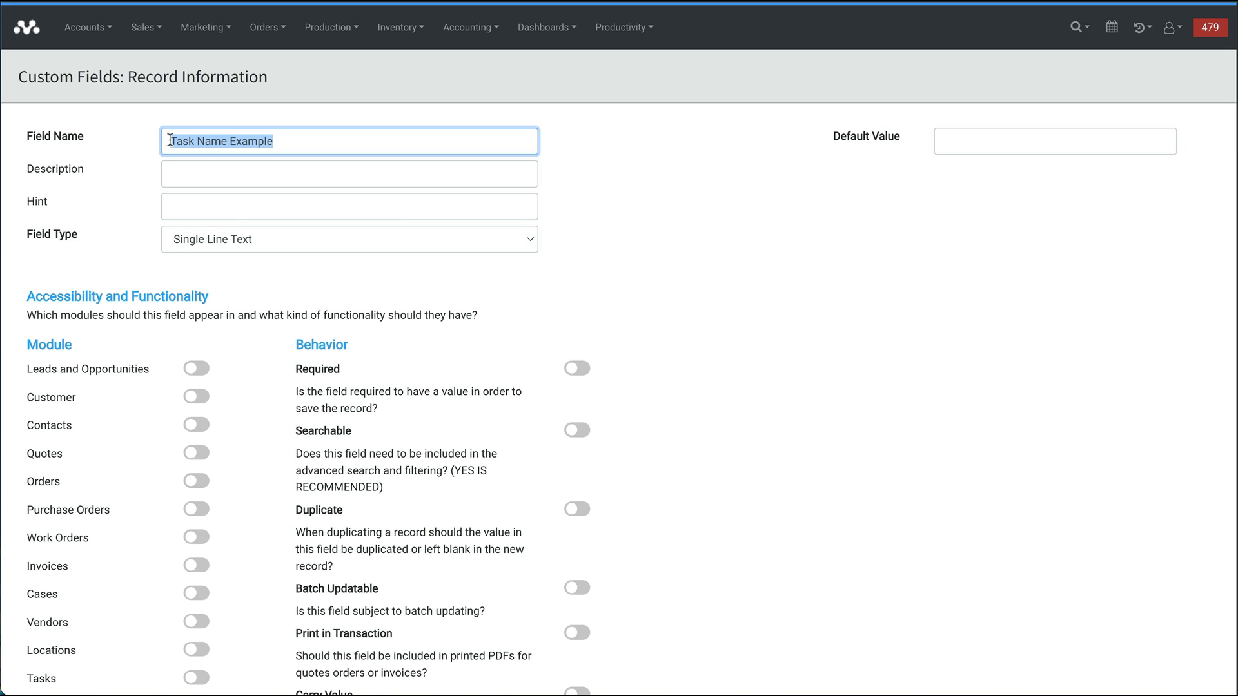
{"action": "type", "text": "When I need it by"}
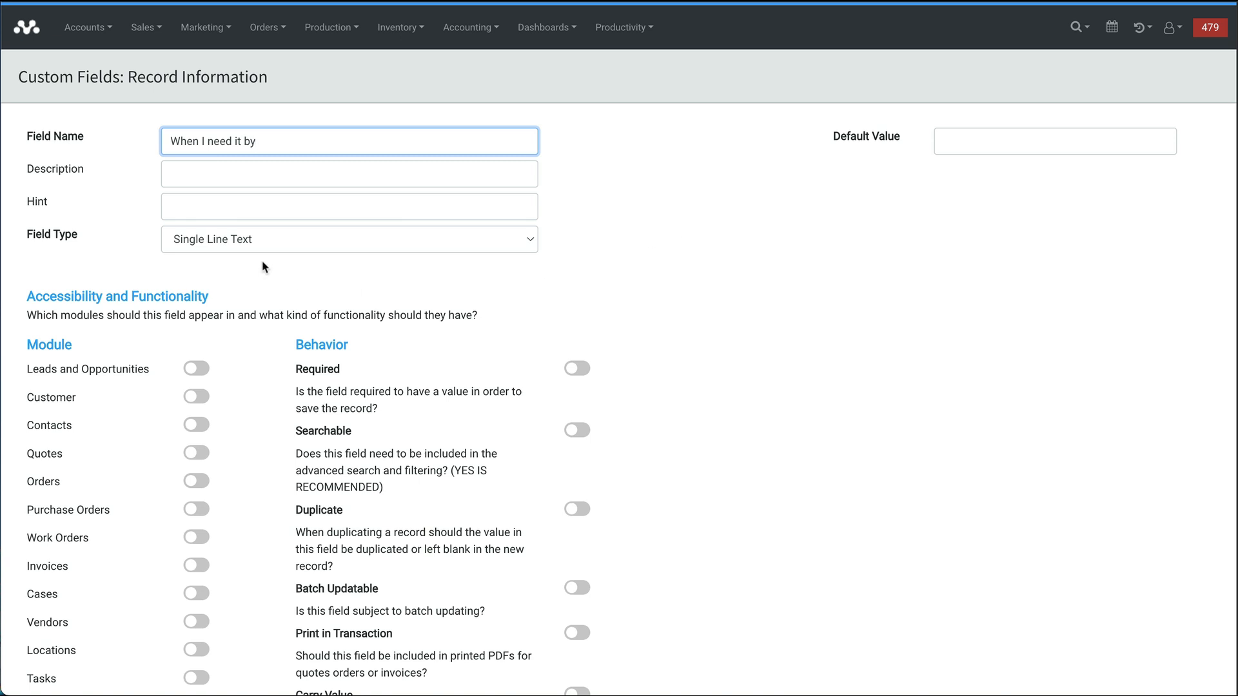
Step: Set the new field's type to Date and its default value to +15 Days
{"action": "left_click", "coordinate": [263, 241]}
{"action": "left_click", "coordinate": [244, 331]}
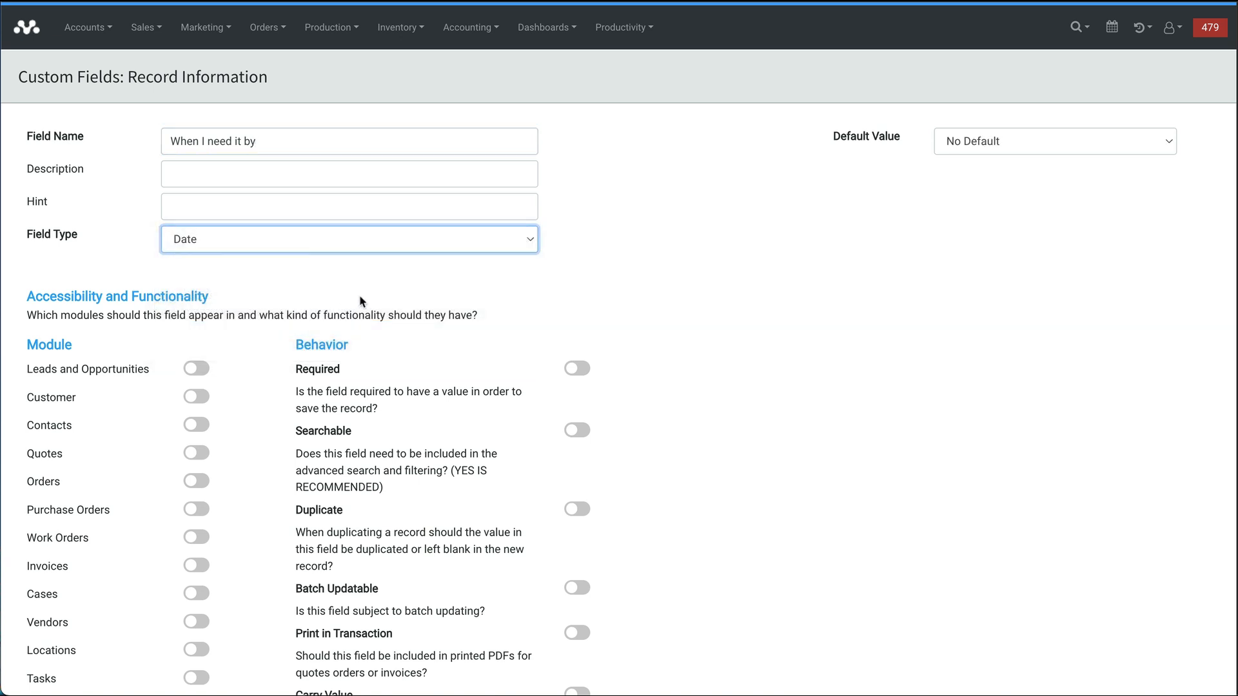
{"action": "left_click", "coordinate": [987, 145]}
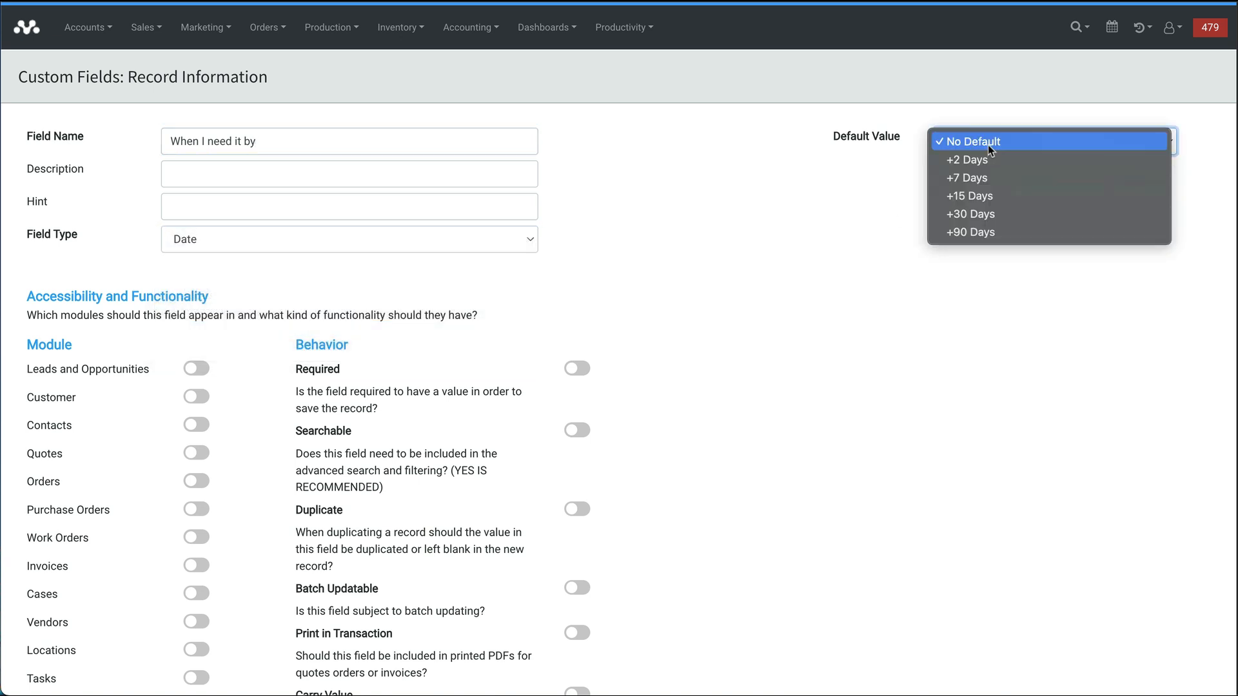
{"action": "left_click", "coordinate": [997, 194]}
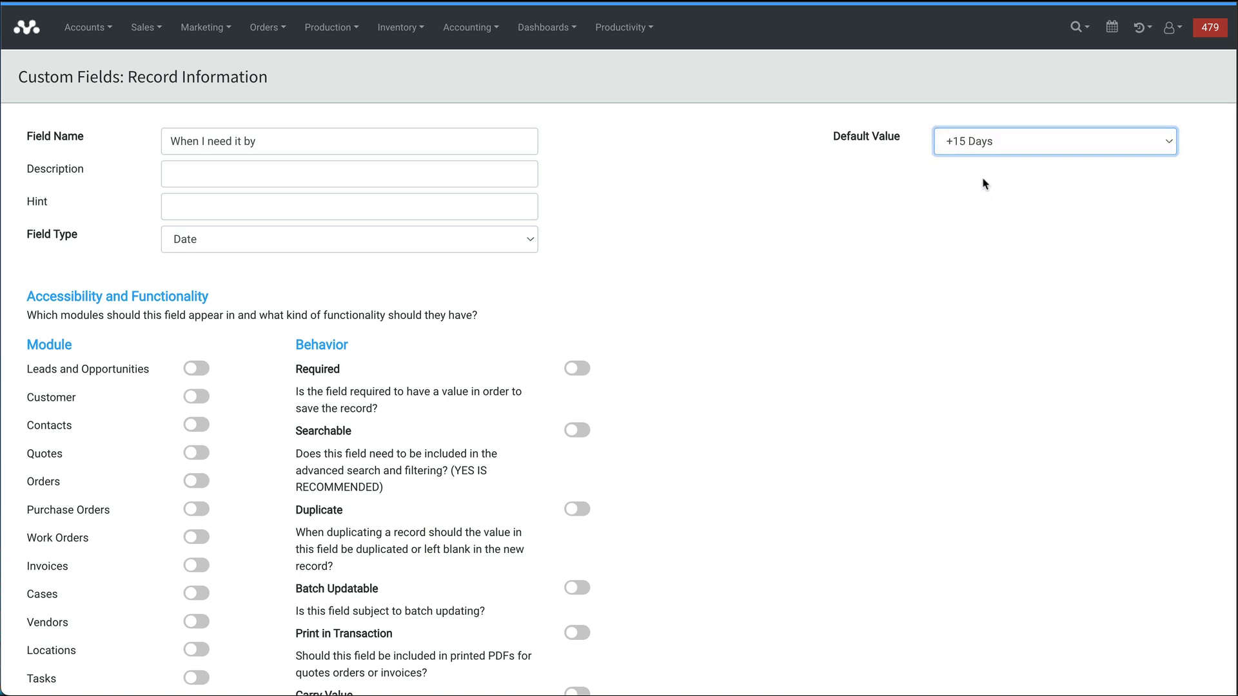
Step: Enable the "When I need it by" field for the Tasks module and save it
{"action": "scroll", "coordinate": [947, 329], "scroll_direction": "down", "scroll_amount": 2}
{"action": "left_click", "coordinate": [230, 583]}
{"action": "scroll", "coordinate": [848, 522], "scroll_direction": "down", "scroll_amount": 6}
{"action": "left_click", "coordinate": [1186, 599]}
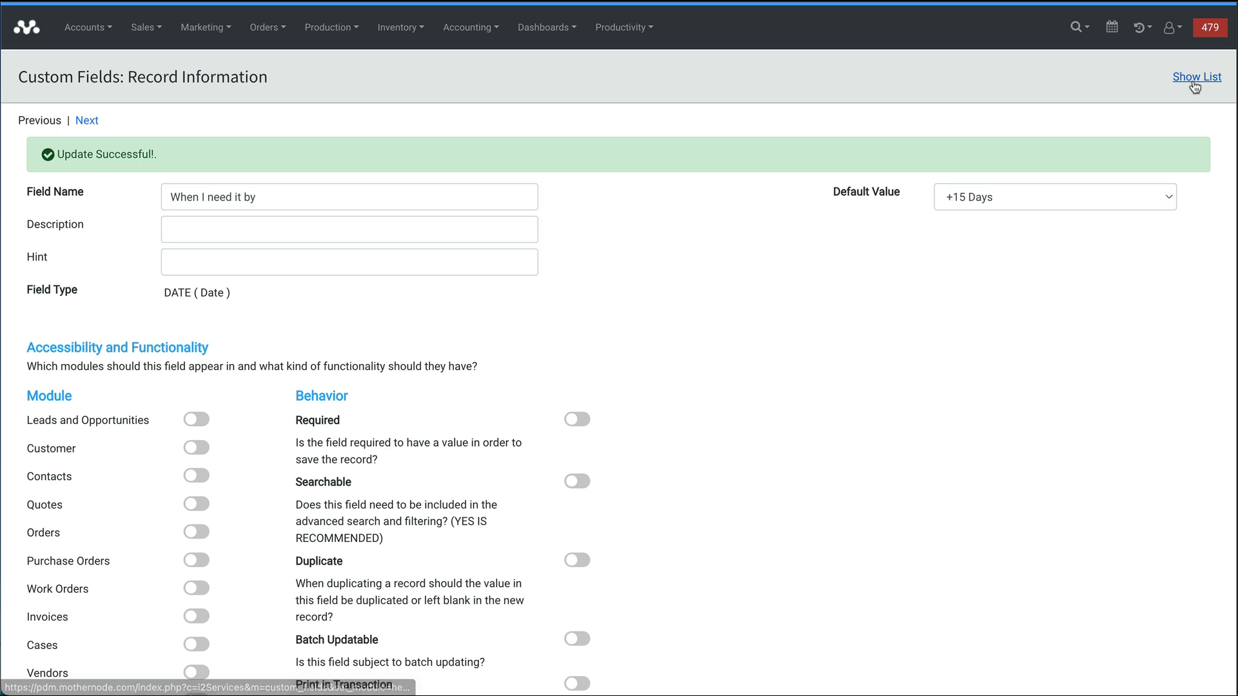
Step: Add another custom field named "Type of work needed" with the Selection type and review its default value choices
{"action": "left_click", "coordinate": [1193, 81]}
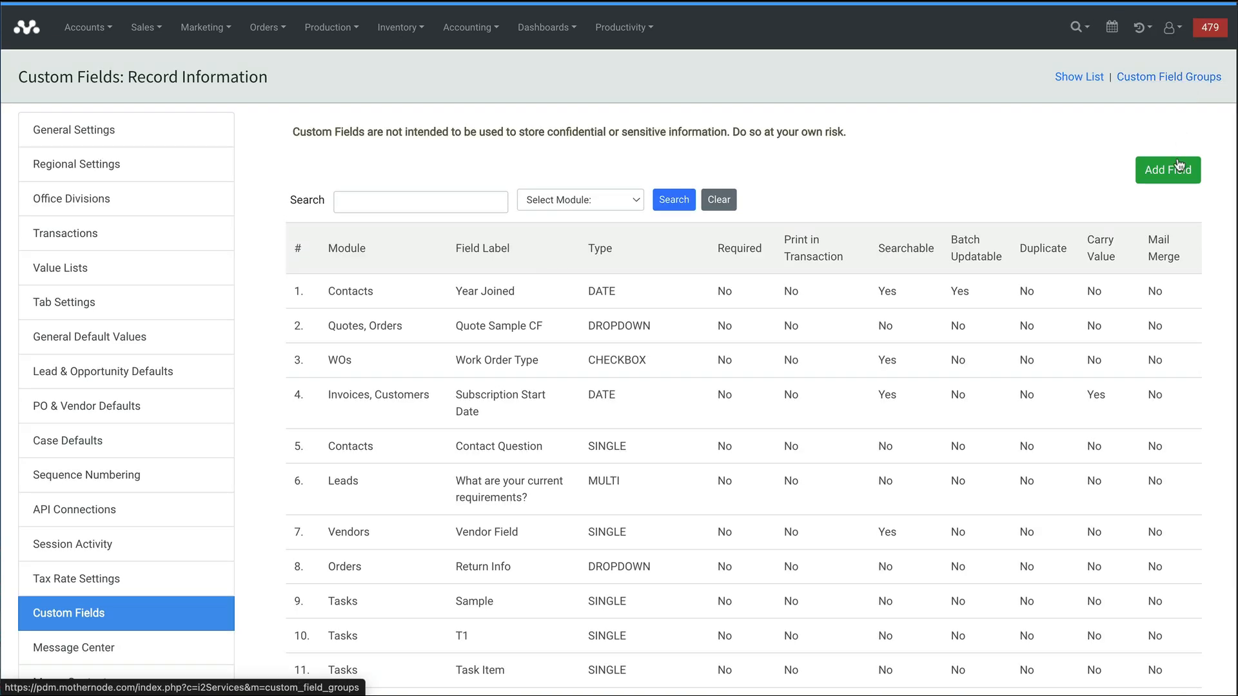
{"action": "left_click", "coordinate": [1168, 170]}
{"action": "left_click", "coordinate": [232, 147]}
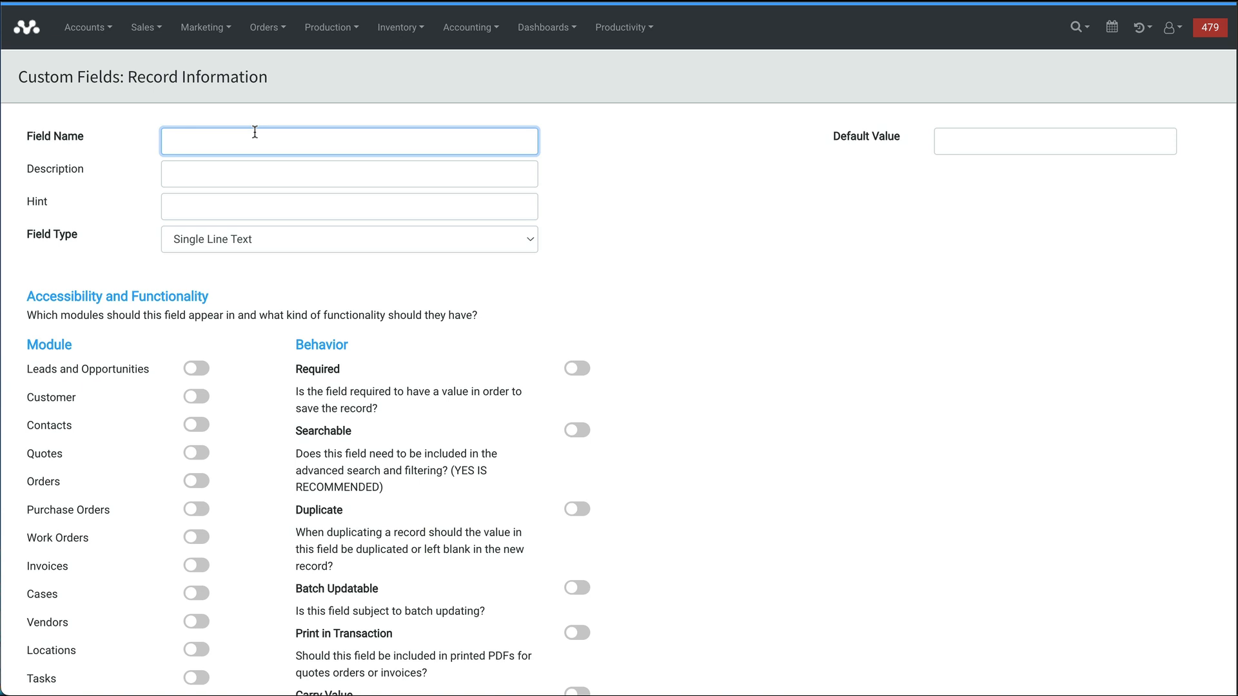
{"action": "type", "text": "Type of work needed"}
{"action": "left_click", "coordinate": [228, 243]}
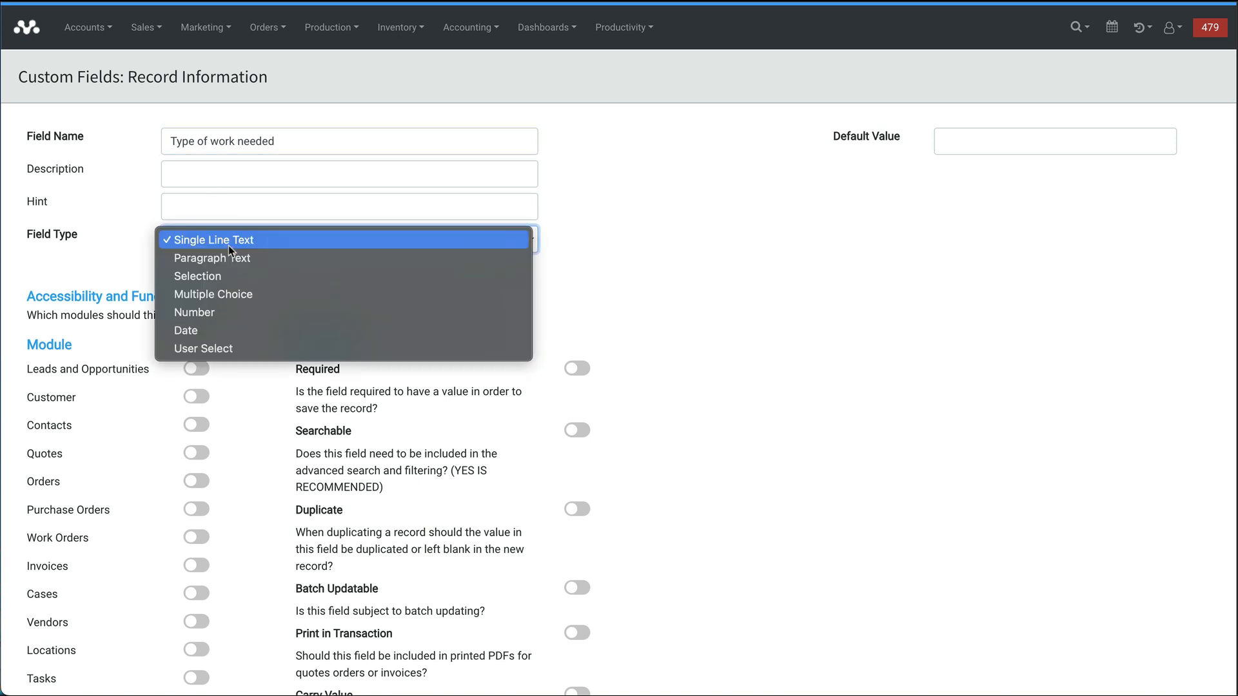
{"action": "left_click", "coordinate": [224, 275]}
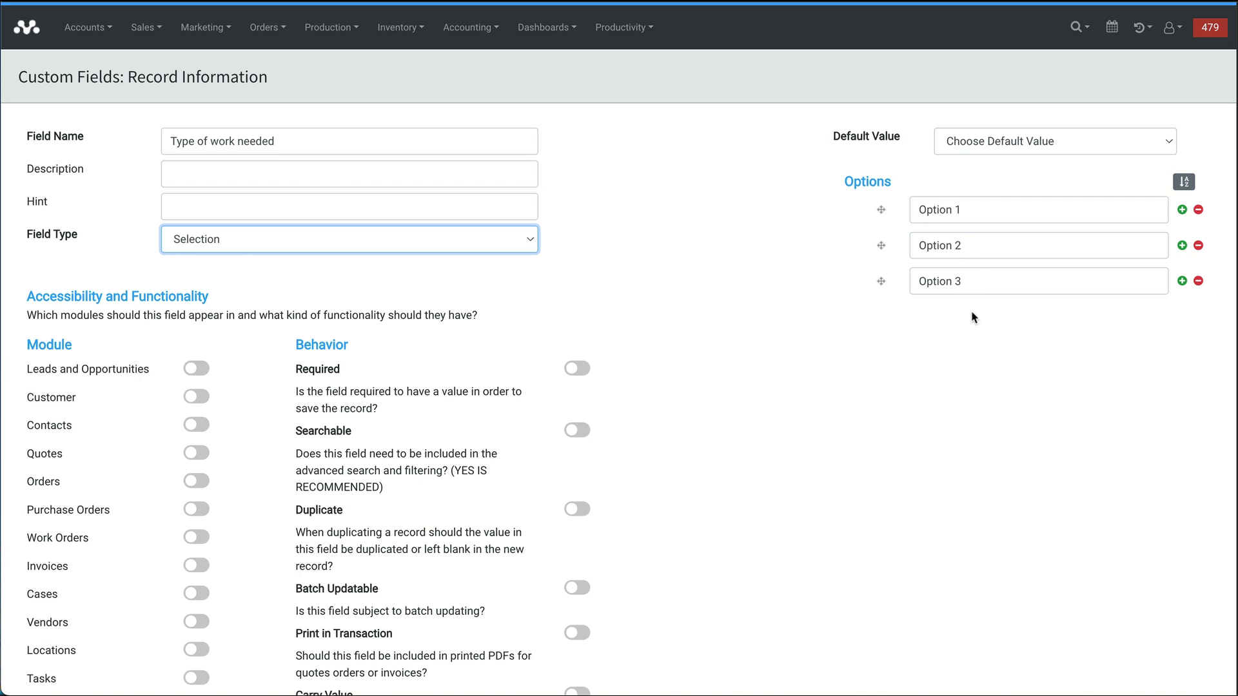
{"action": "left_click", "coordinate": [972, 140]}
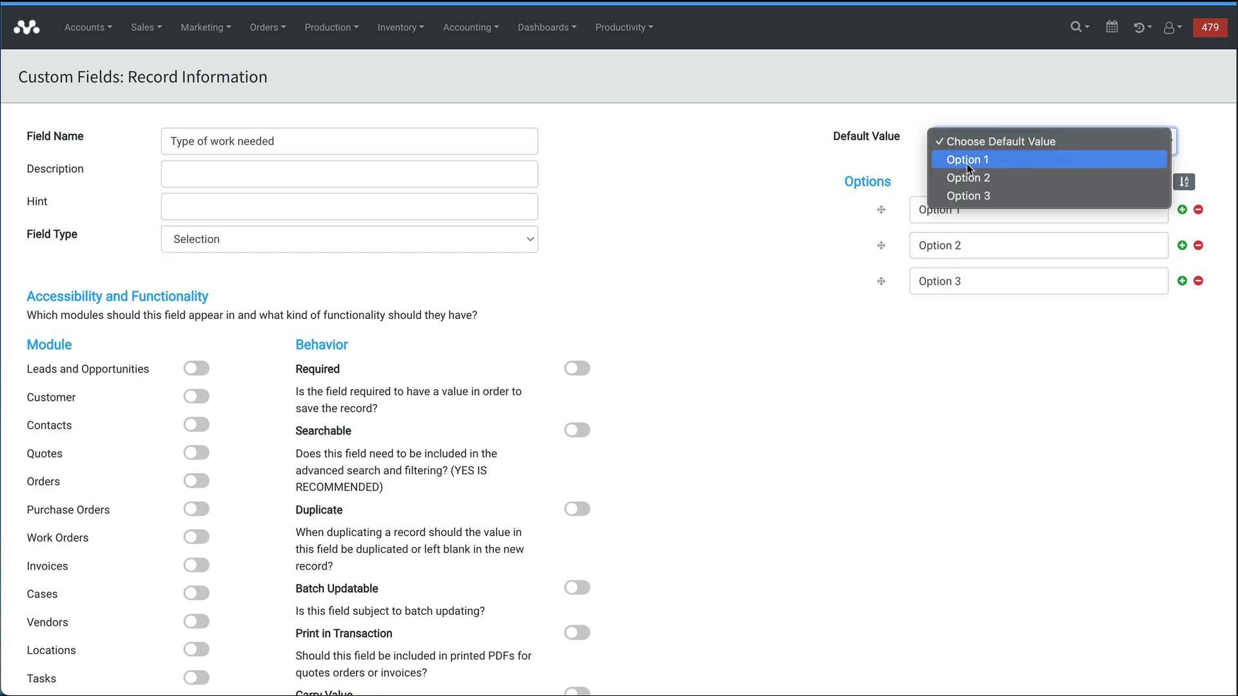
{"action": "left_click", "coordinate": [894, 161]}
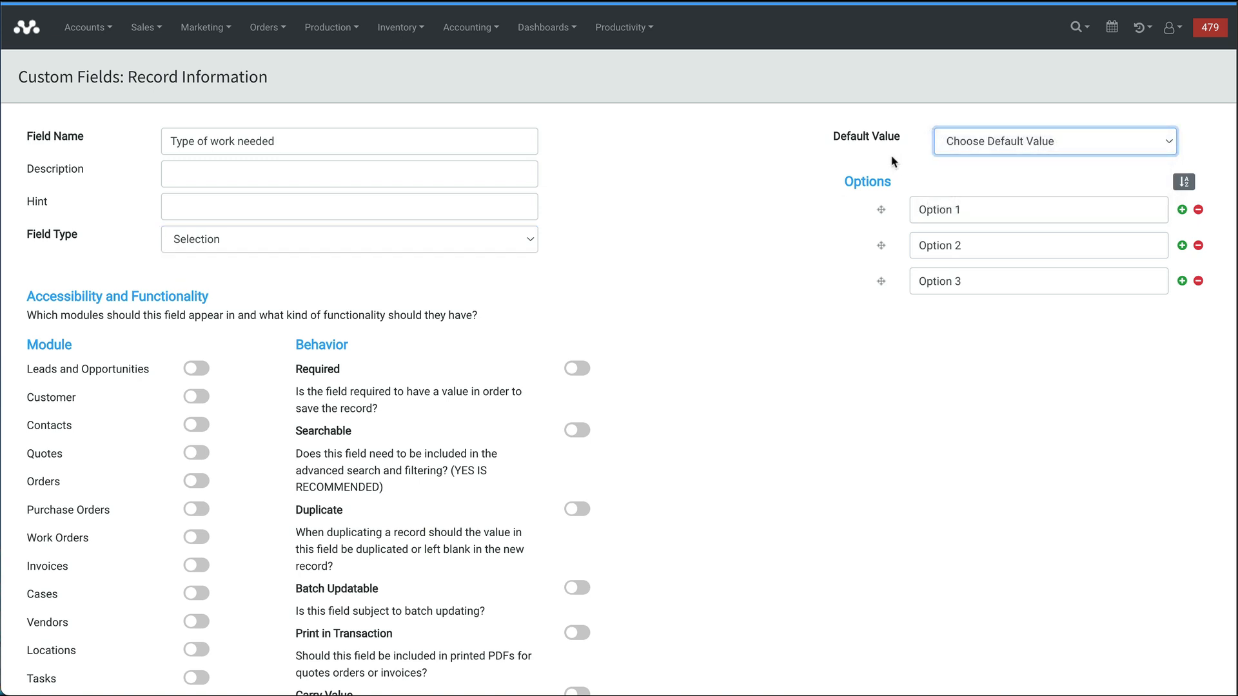
Step: Enable the "Type of work needed" field for the Tasks module and save it
{"action": "scroll", "coordinate": [979, 361], "scroll_direction": "down", "scroll_amount": 3}
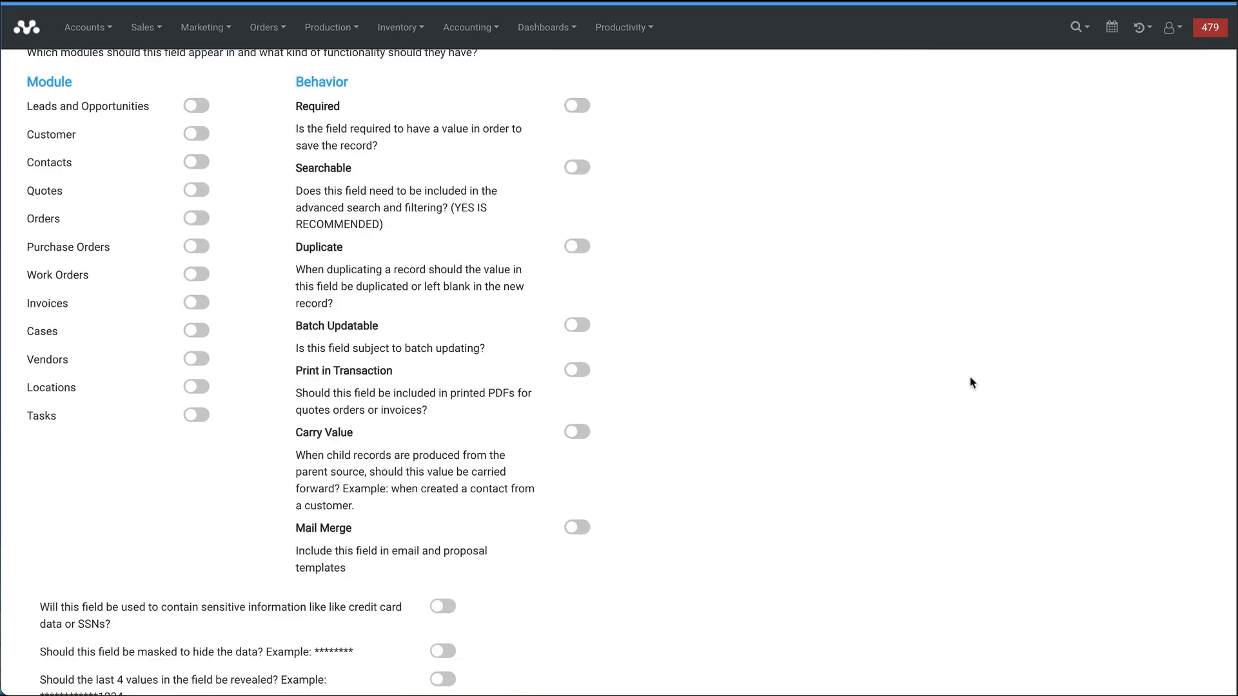
{"action": "scroll", "coordinate": [974, 374], "scroll_direction": "down", "scroll_amount": 2}
{"action": "left_click", "coordinate": [196, 405]}
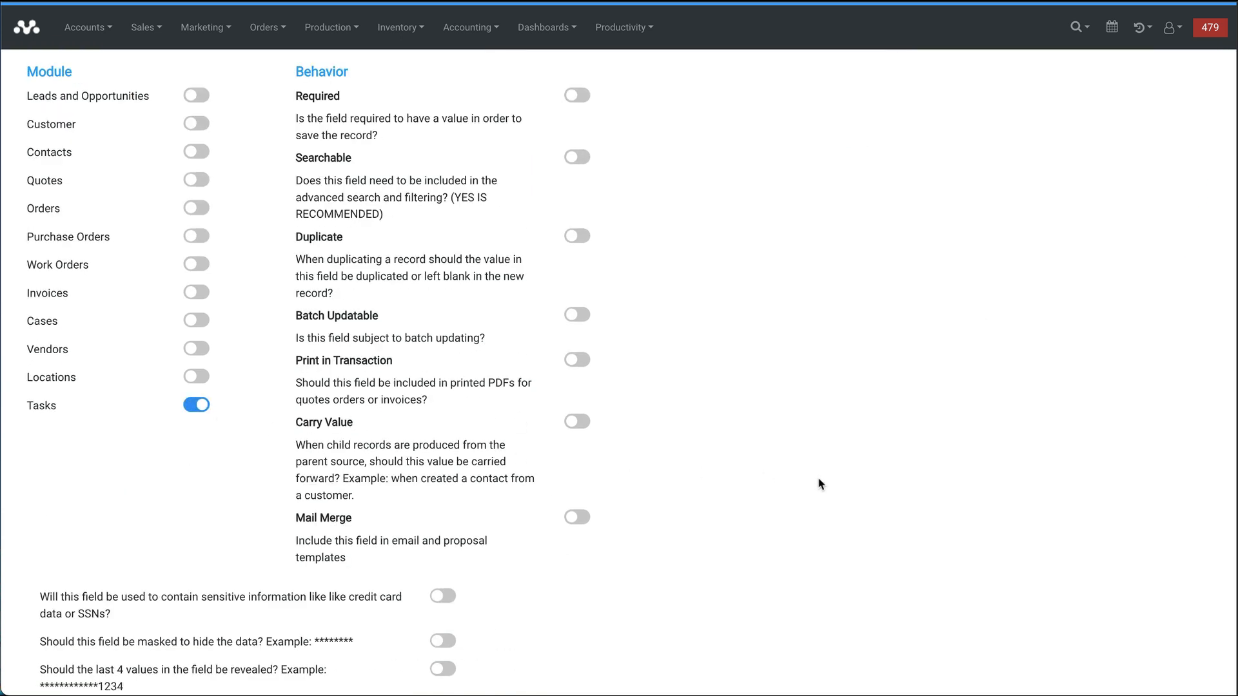
{"action": "scroll", "coordinate": [821, 483], "scroll_direction": "down", "scroll_amount": 3}
{"action": "left_click", "coordinate": [1186, 598]}
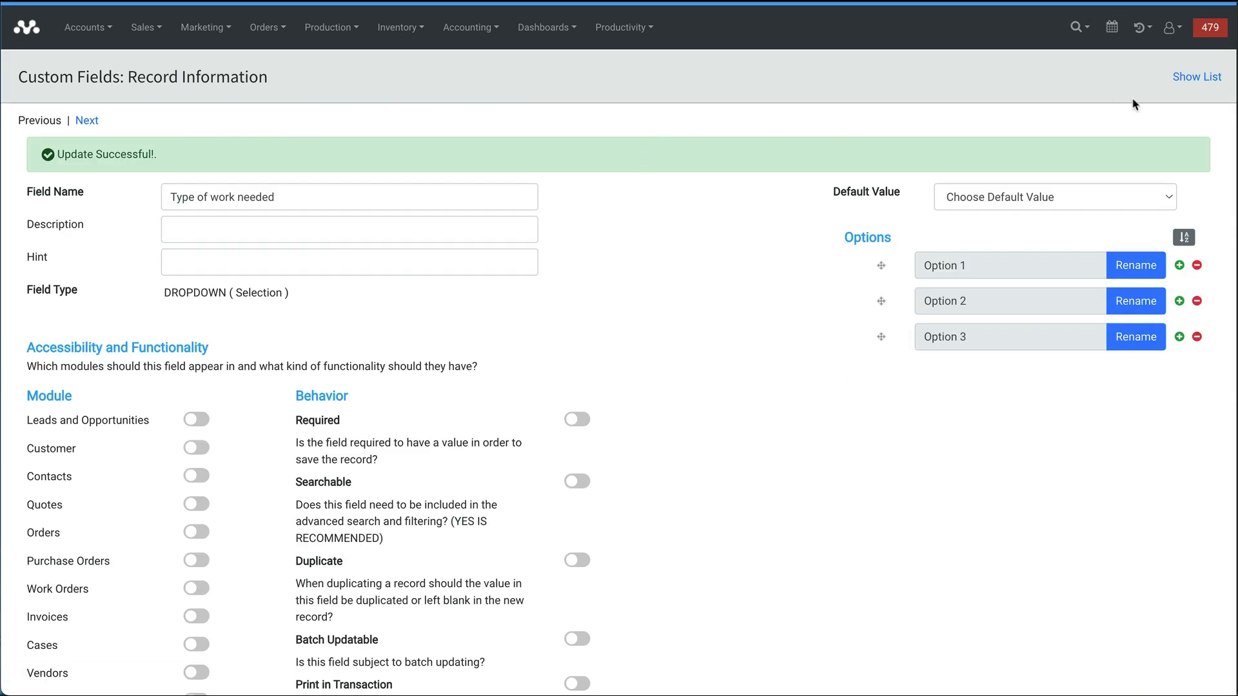
Step: Go to the custom field groups and add a new form for the Tasks module
{"action": "left_click", "coordinate": [1193, 85]}
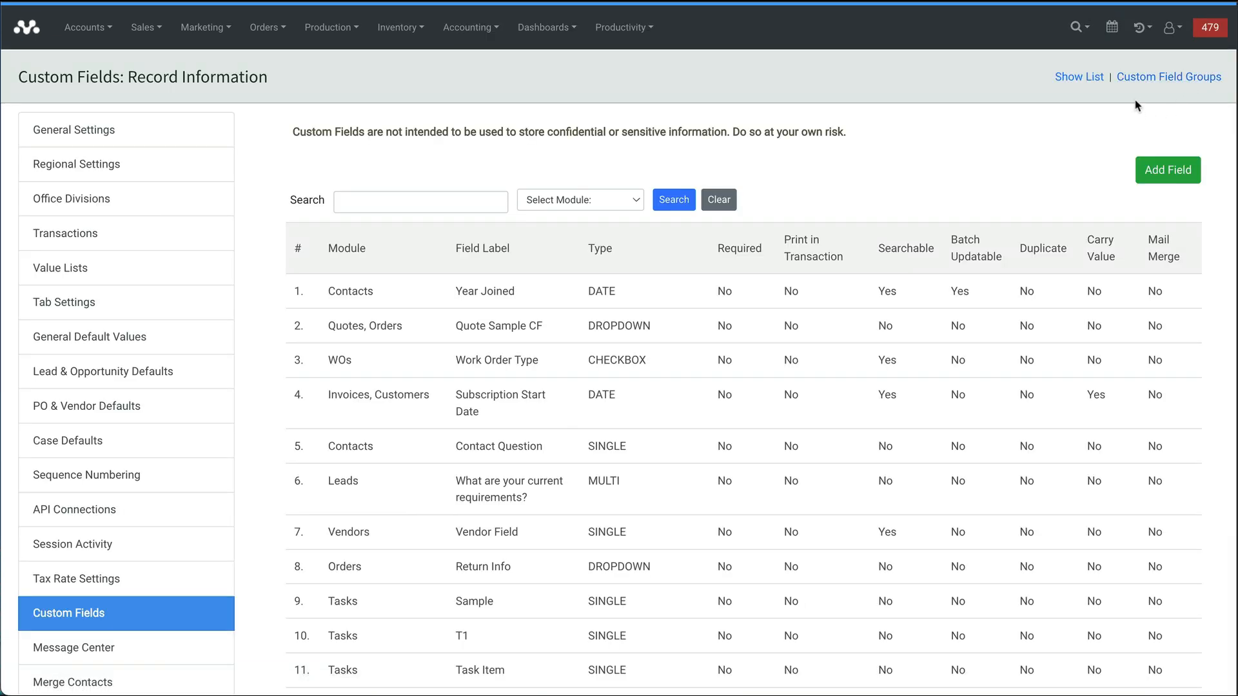
{"action": "left_click", "coordinate": [1167, 82]}
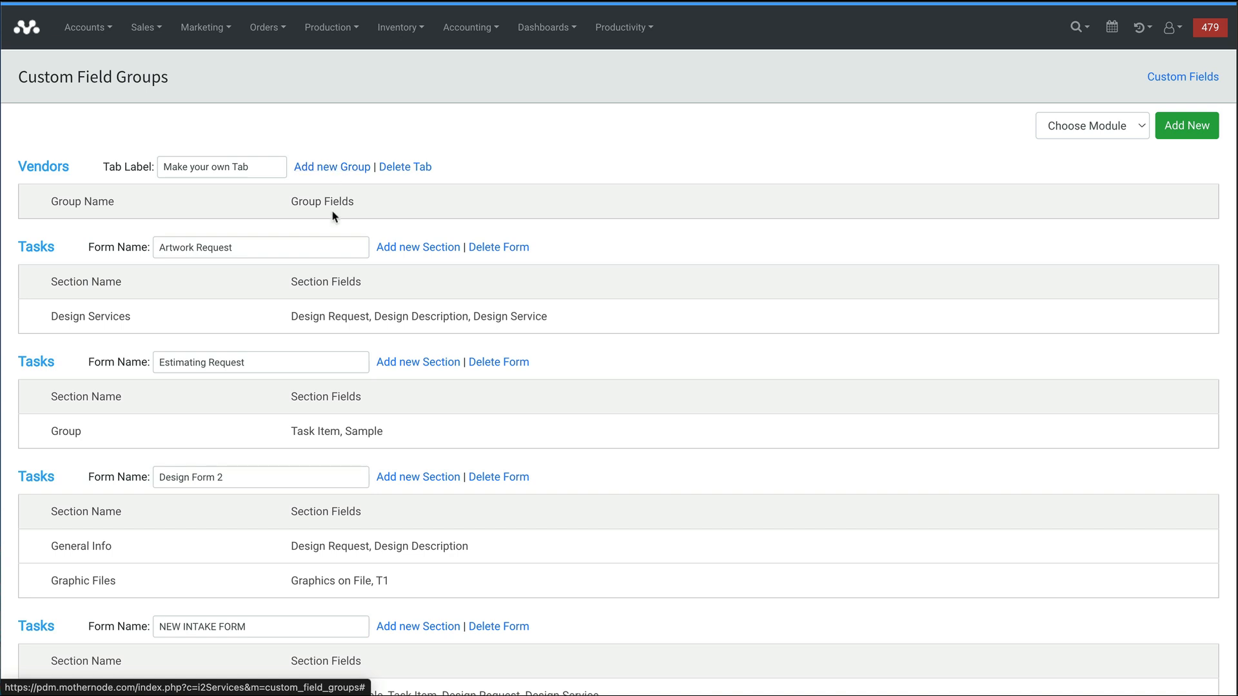
{"action": "scroll", "coordinate": [591, 384], "scroll_direction": "down", "scroll_amount": 2}
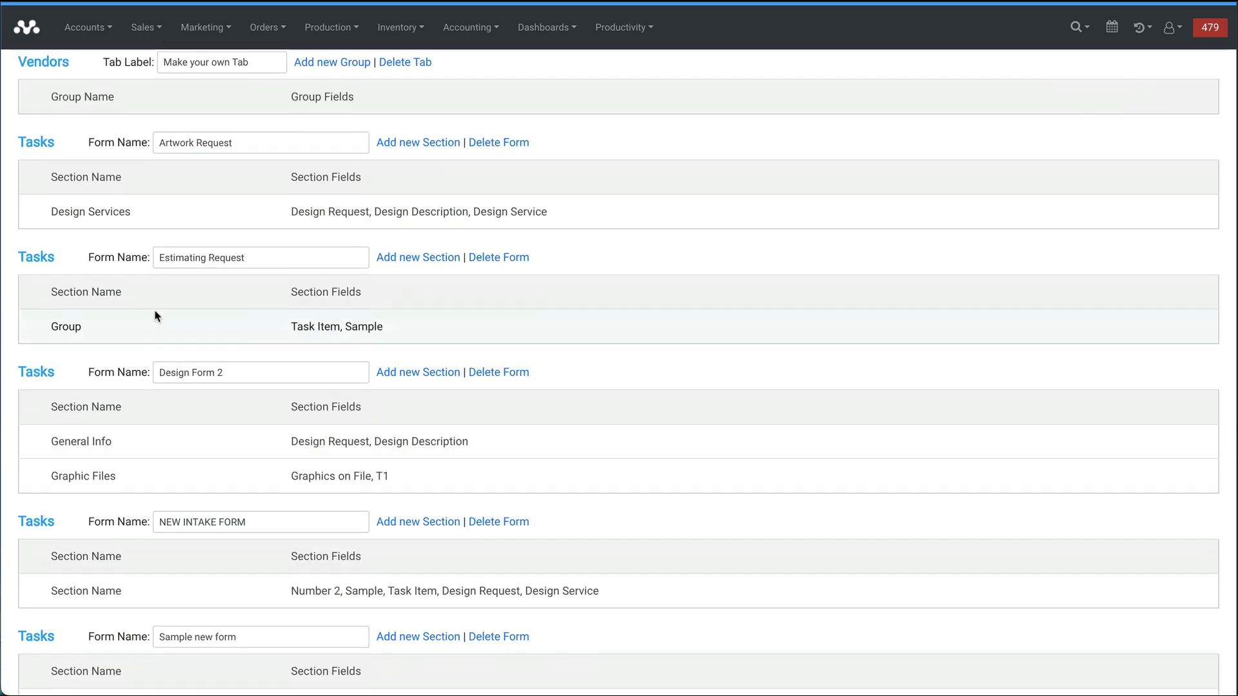
{"action": "scroll", "coordinate": [496, 355], "scroll_direction": "up", "scroll_amount": 2}
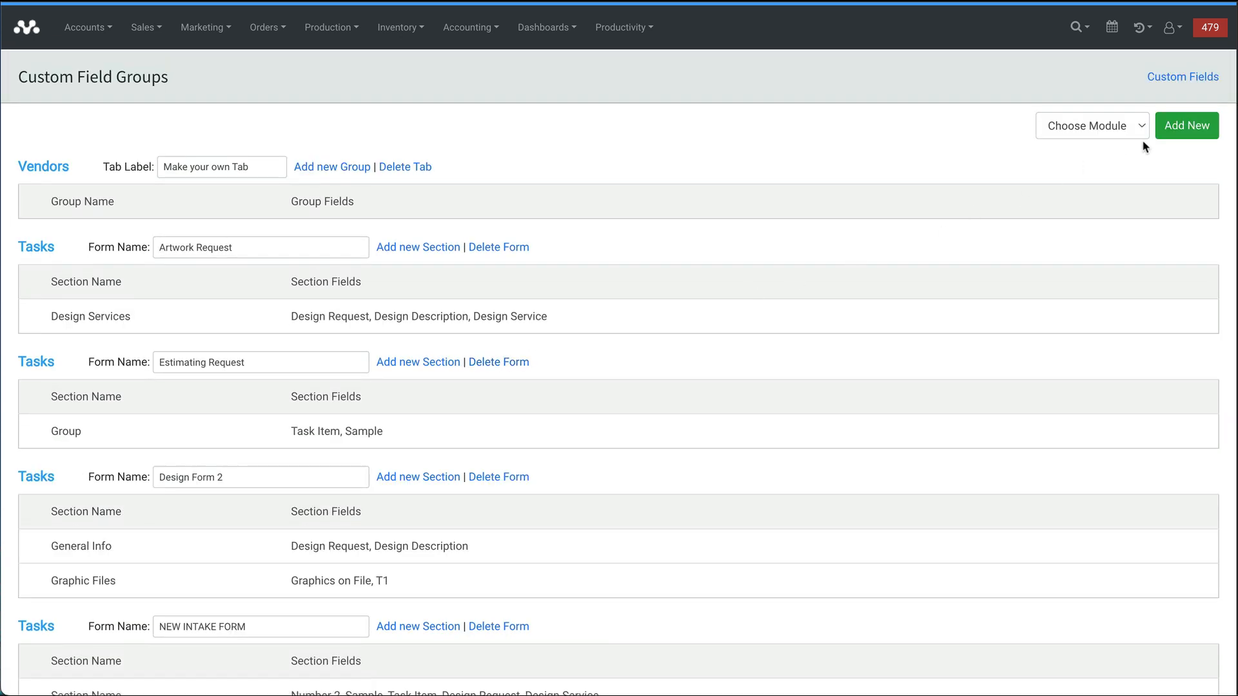
{"action": "left_click", "coordinate": [1106, 127]}
{"action": "left_click", "coordinate": [1077, 234]}
{"action": "left_click", "coordinate": [1162, 134]}
{"action": "scroll", "coordinate": [409, 187], "scroll_direction": "down", "scroll_amount": 5}
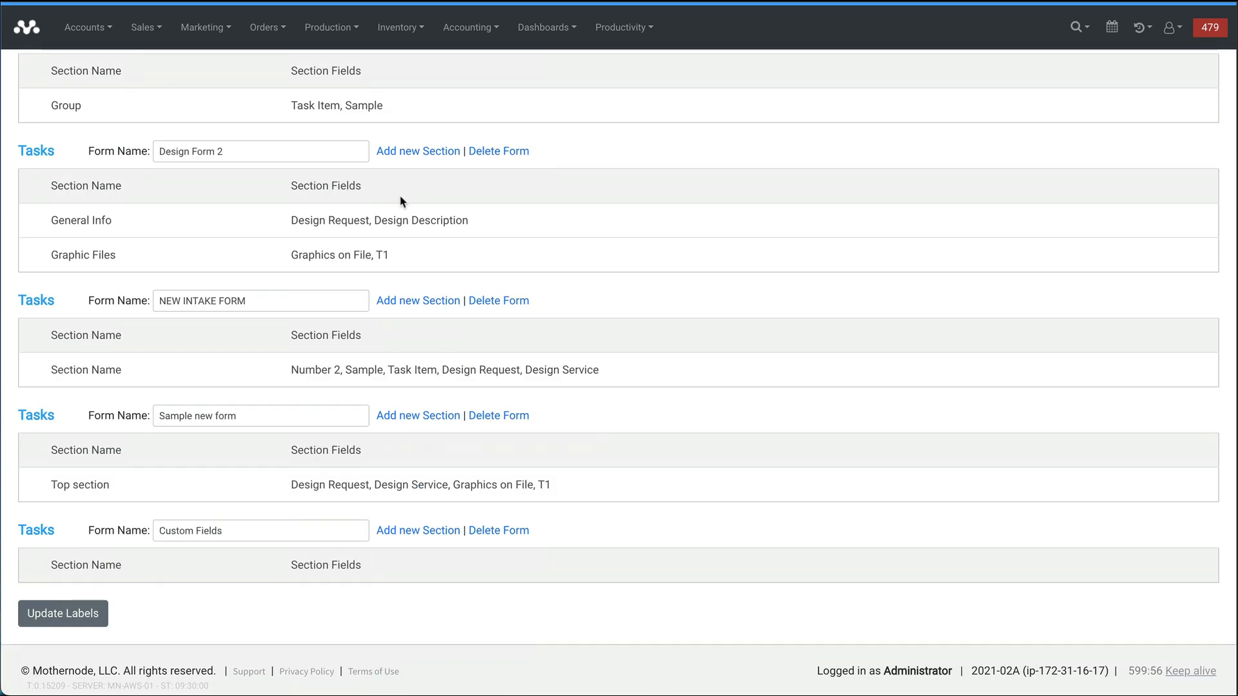
Step: Rename the new Tasks form to "My New Intake Form" and update the labels
{"action": "left_click_drag", "start_coordinate": [232, 528], "coordinate": [157, 530]}
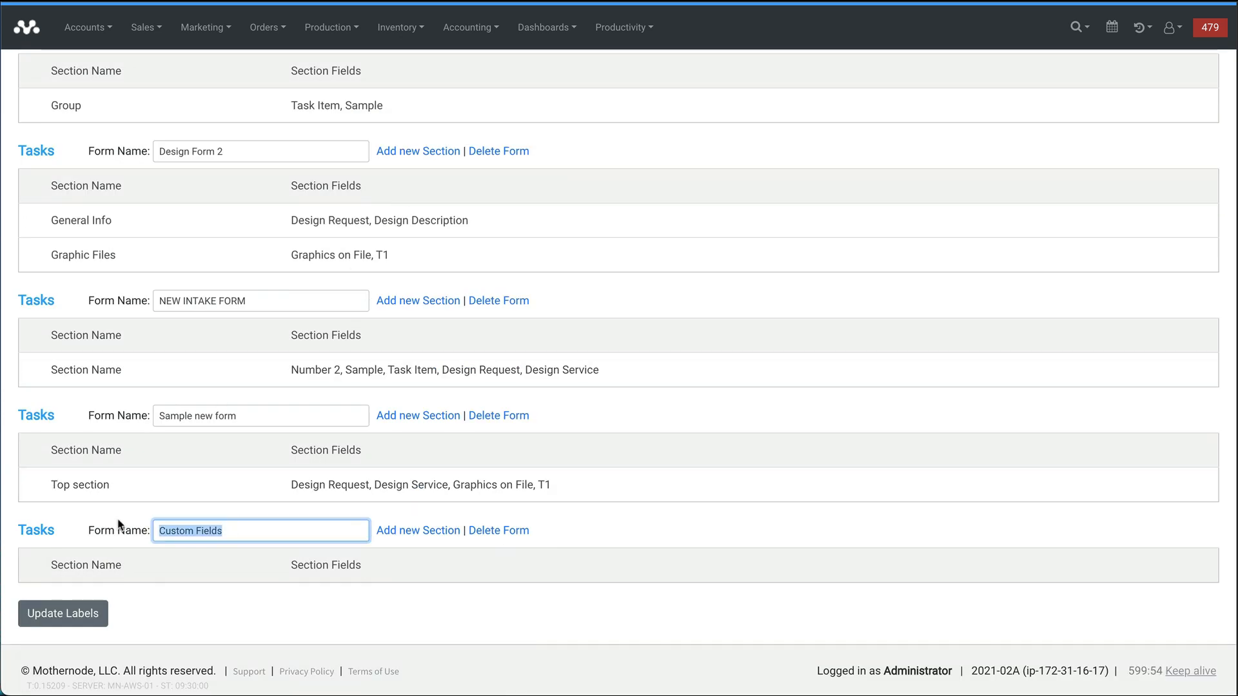
{"action": "type", "text": "My New "}
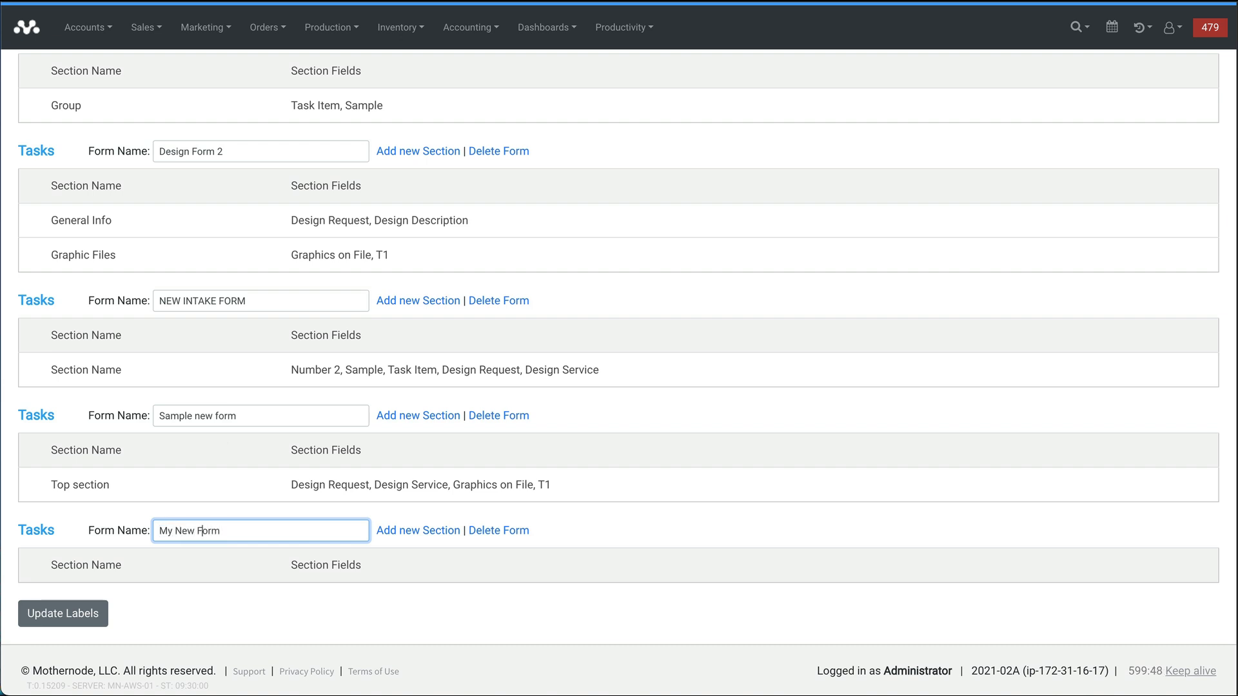
{"action": "type", "text": "Intake"}
{"action": "left_click", "coordinate": [57, 620]}
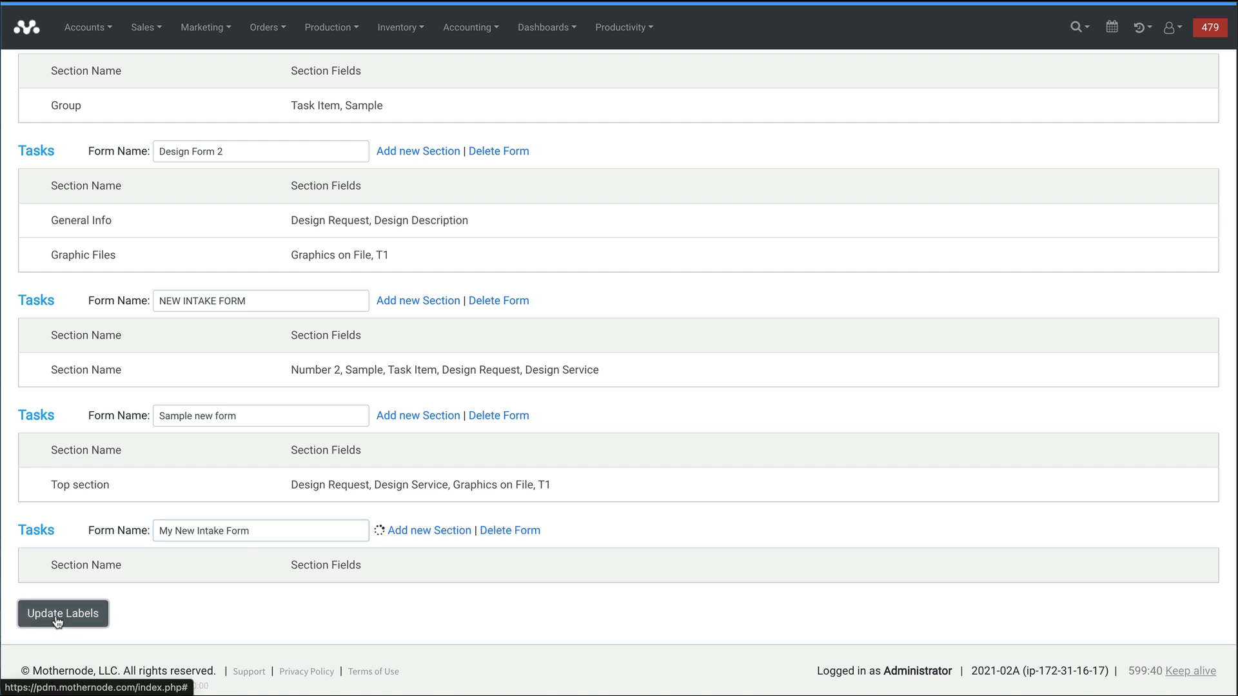
Step: Add a new section to My New Intake Form and name it "Section 1"
{"action": "scroll", "coordinate": [332, 580], "scroll_direction": "down", "scroll_amount": 2}
{"action": "scroll", "coordinate": [332, 558], "scroll_direction": "down", "scroll_amount": 4}
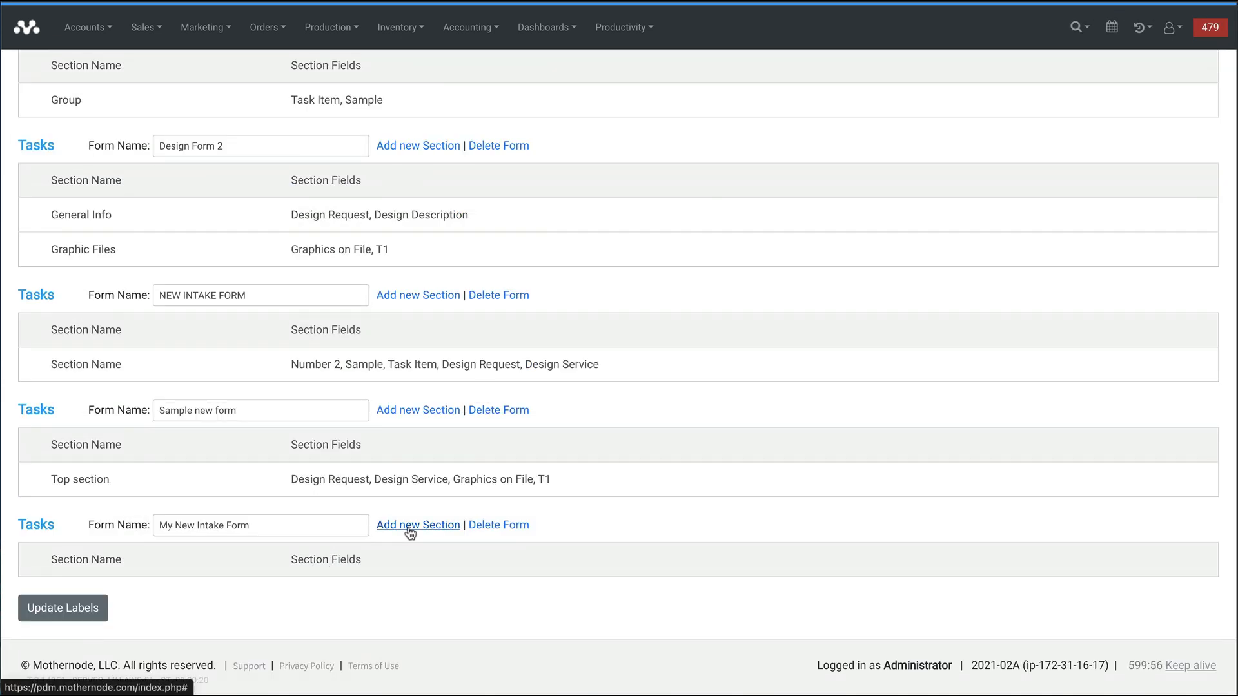
{"action": "left_click", "coordinate": [410, 531]}
{"action": "left_click", "coordinate": [233, 134]}
{"action": "type", "text": "Section 1"}
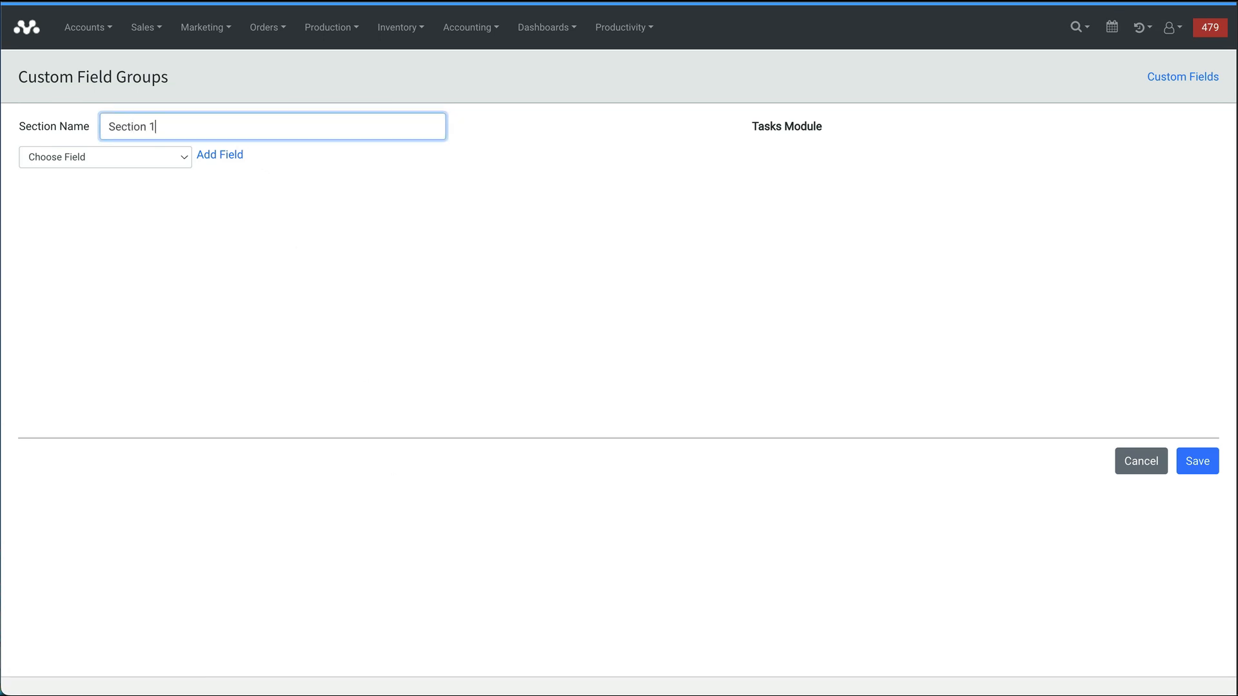
Step: Add the Task Name Example and When I need it by fields to Section 1 and save the section
{"action": "left_click", "coordinate": [129, 164]}
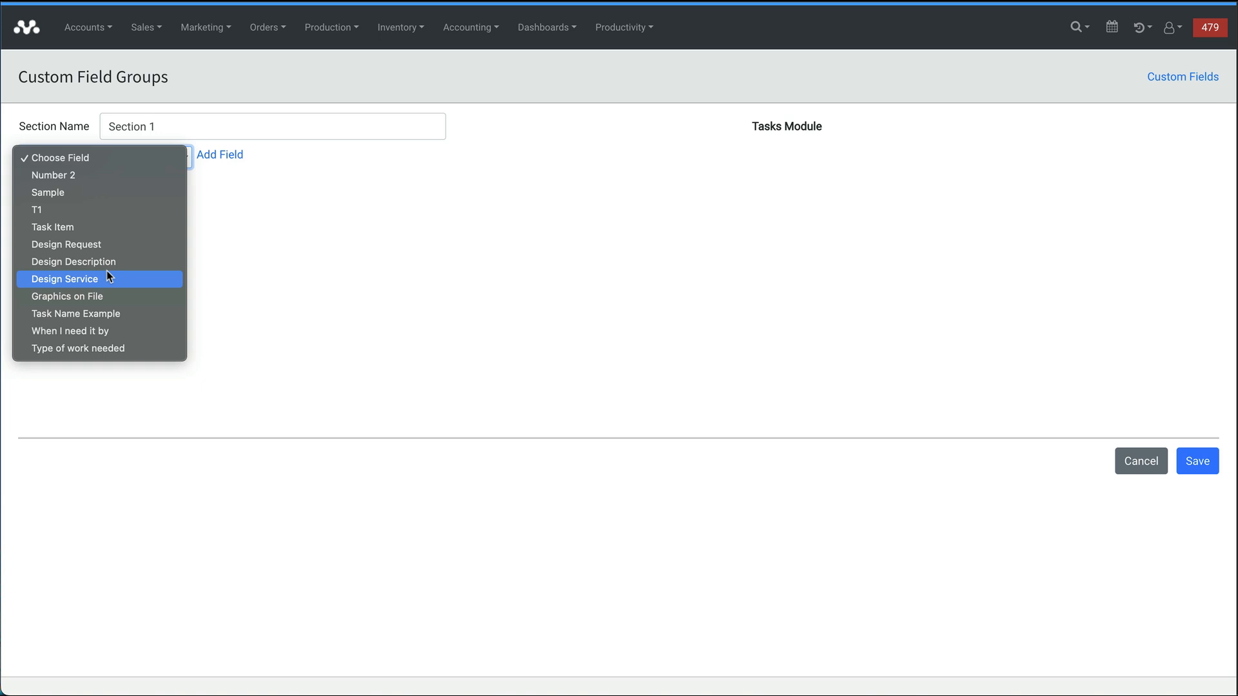
{"action": "key", "text": "Up"}
{"action": "left_click", "coordinate": [107, 314]}
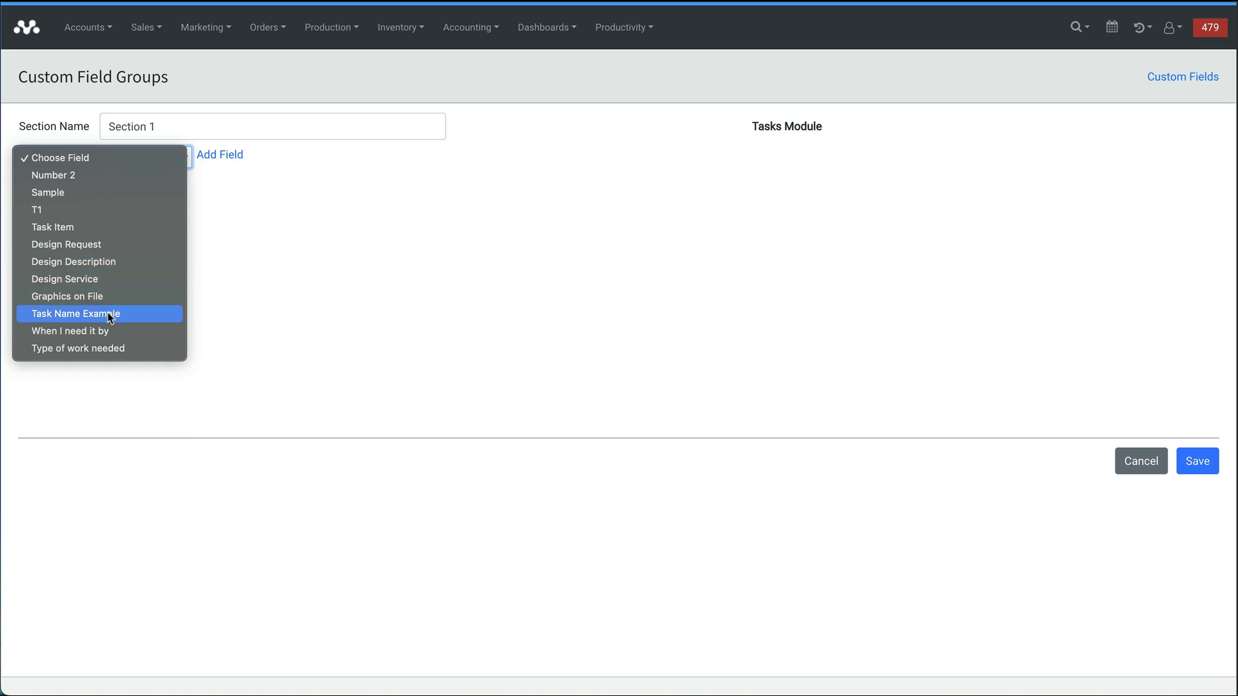
{"action": "left_click", "coordinate": [220, 156]}
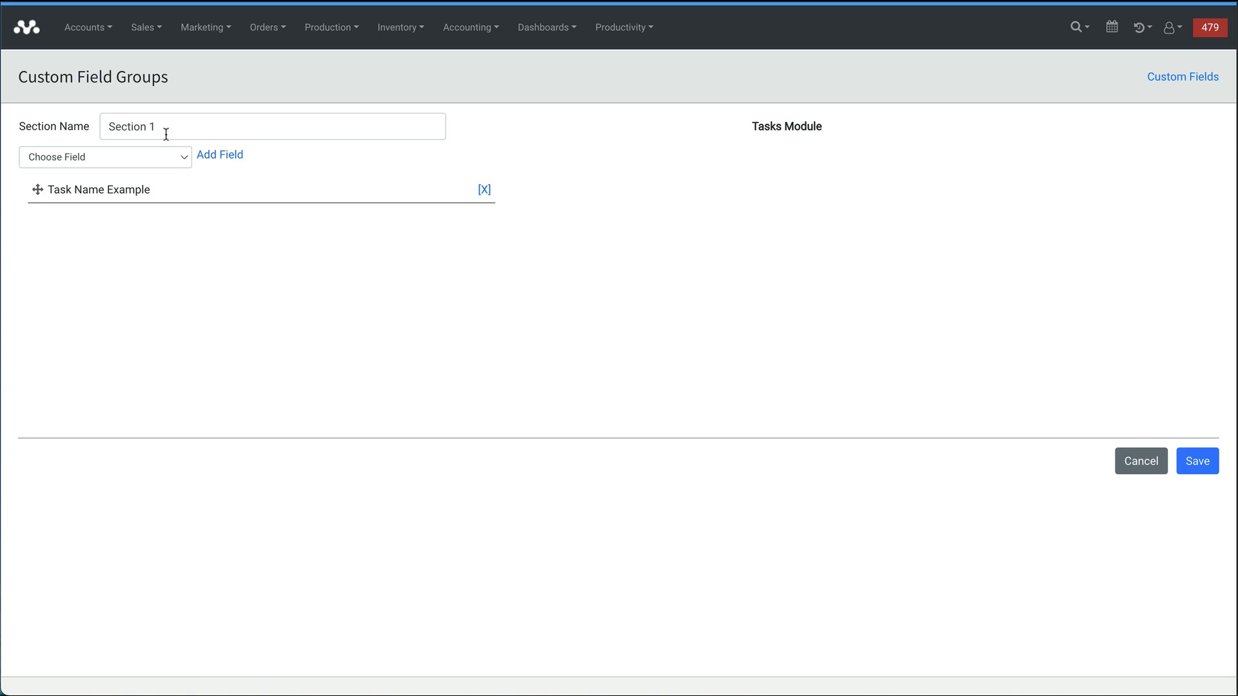
{"action": "left_click", "coordinate": [132, 157]}
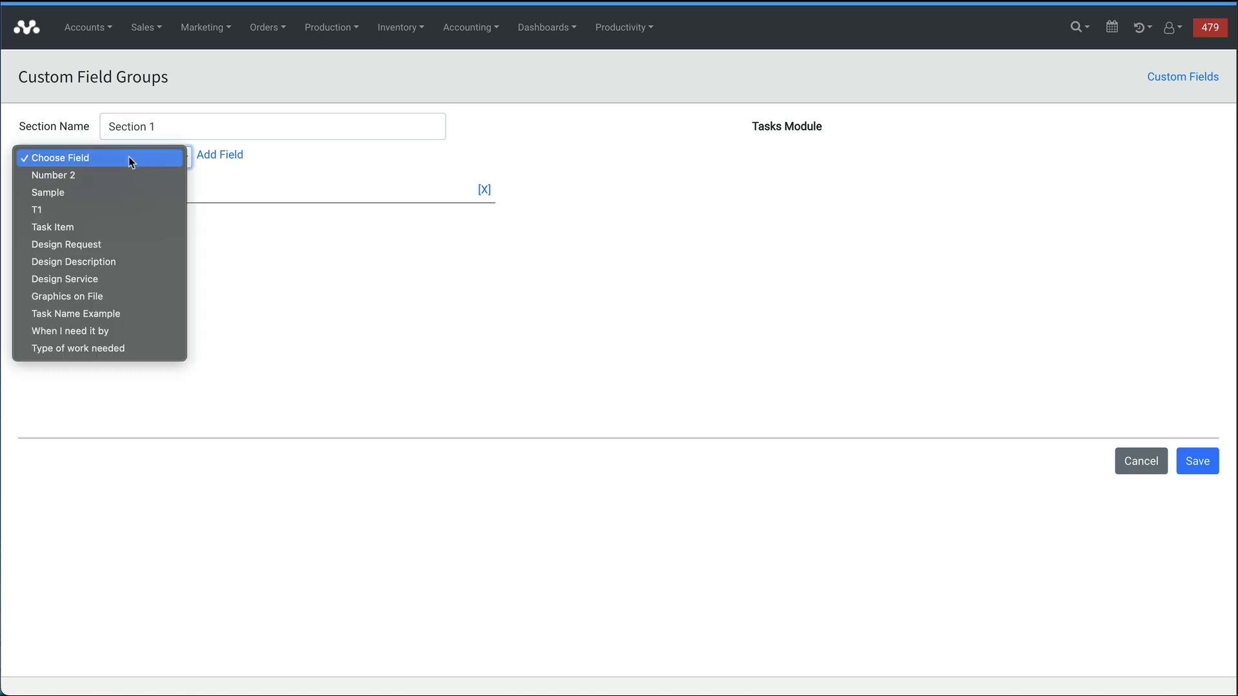
{"action": "left_click", "coordinate": [116, 331]}
{"action": "left_click", "coordinate": [222, 158]}
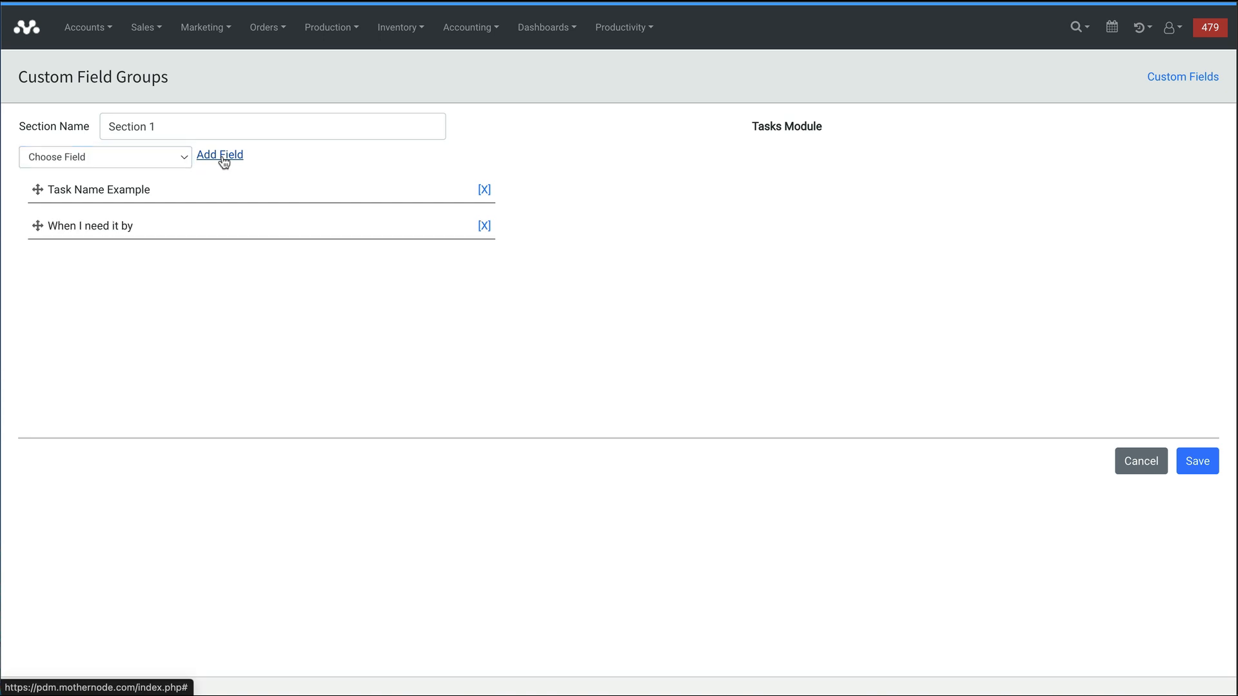
{"action": "left_click", "coordinate": [1186, 467]}
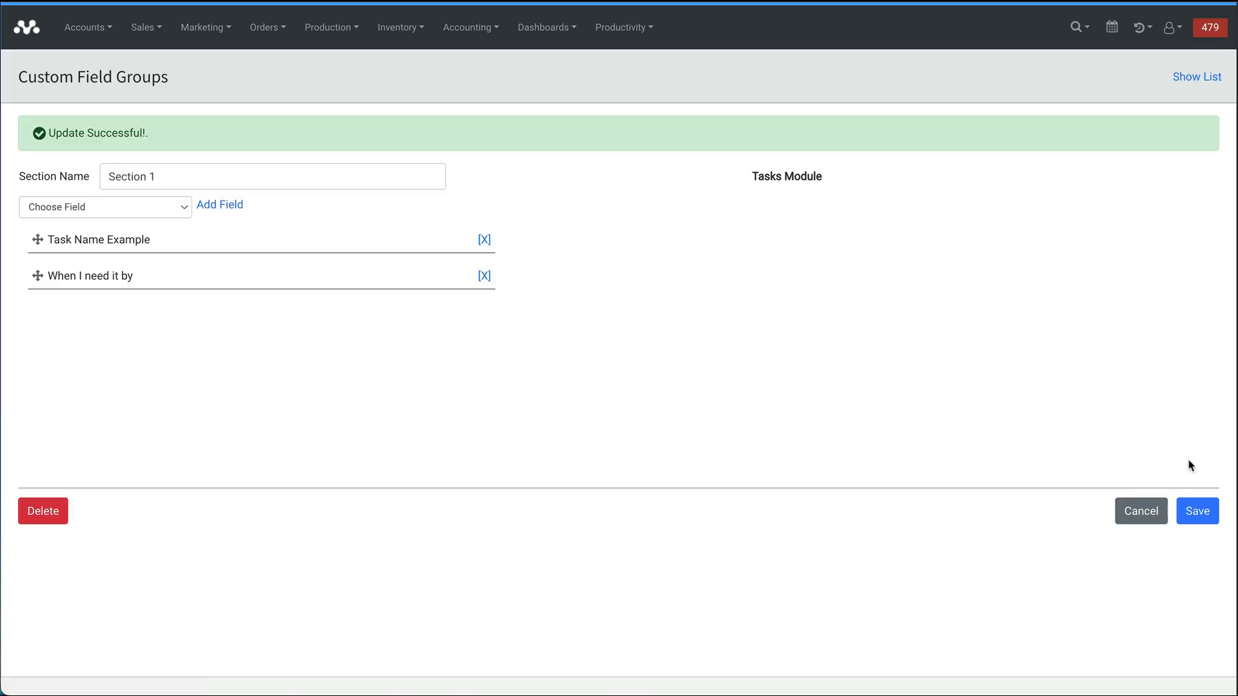
{"action": "mouse_move", "coordinate": [37, 273]}
{"action": "left_mouse_down"}
{"action": "mouse_move", "coordinate": [36, 233]}
{"action": "mouse_move", "coordinate": [34, 273]}
{"action": "mouse_move", "coordinate": [57, 276]}
{"action": "left_mouse_up"}
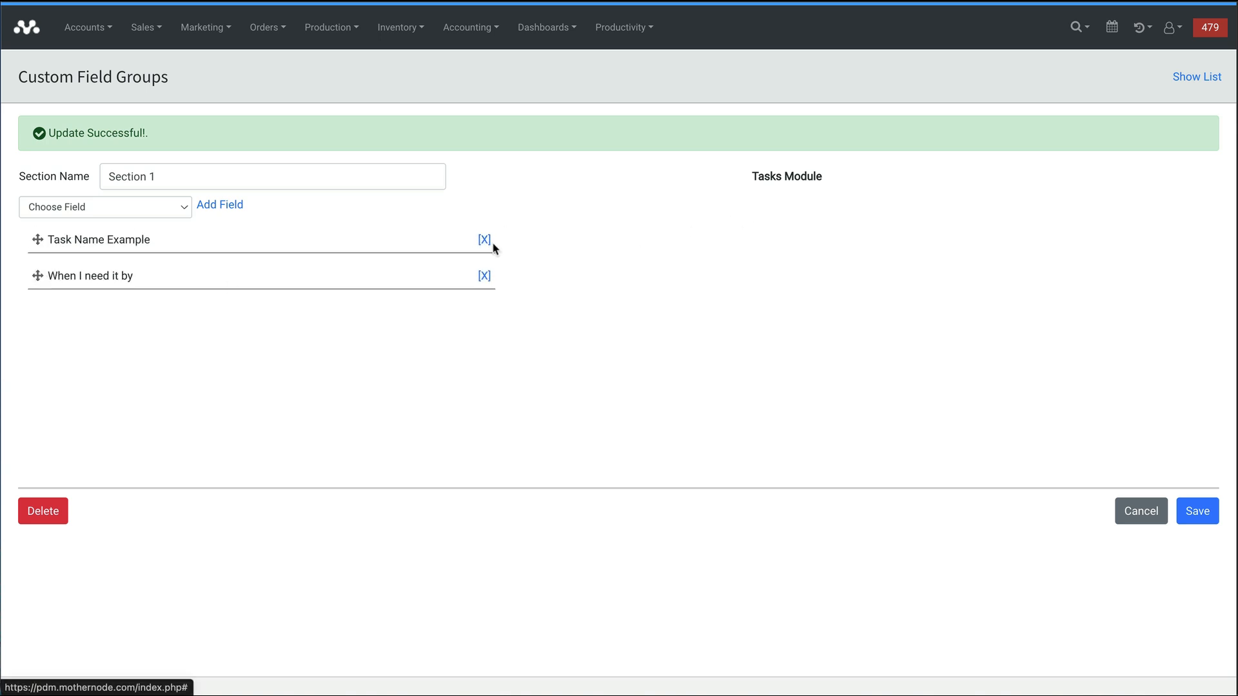
Step: Return to the custom field groups list and add a new section named "Section 2" to My New Intake Form
{"action": "left_click", "coordinate": [1198, 78]}
{"action": "scroll", "coordinate": [629, 254], "scroll_direction": "down", "scroll_amount": 5}
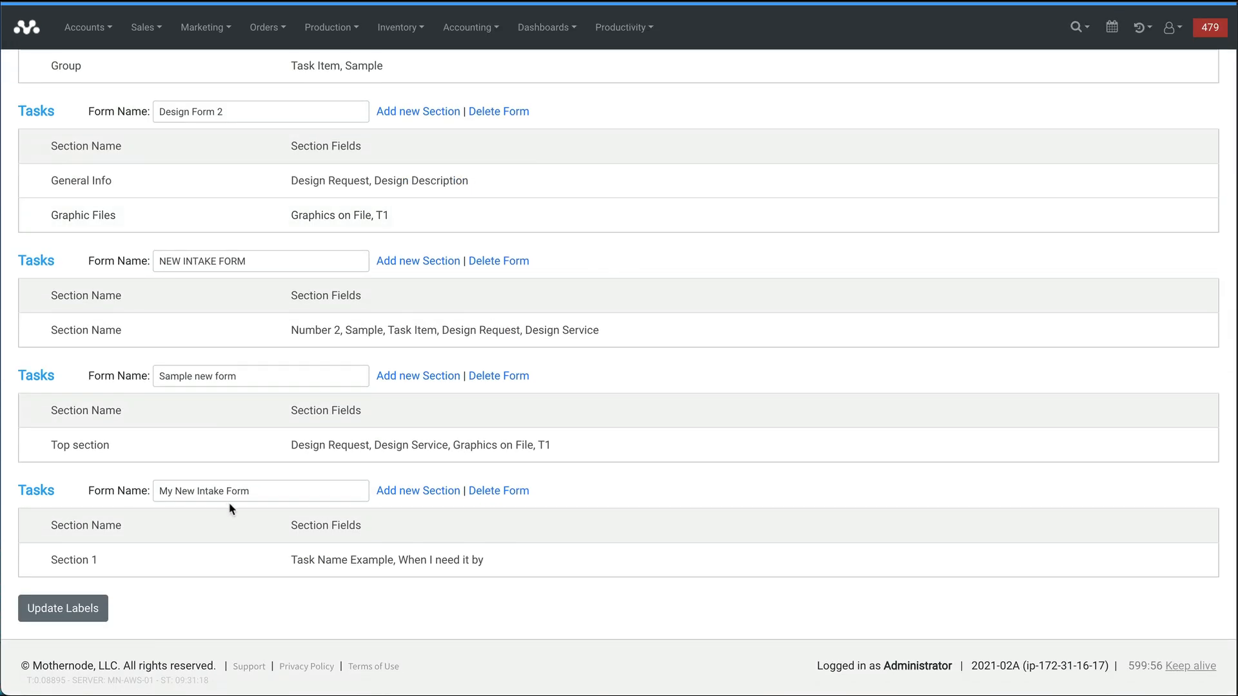
{"action": "left_click", "coordinate": [416, 491]}
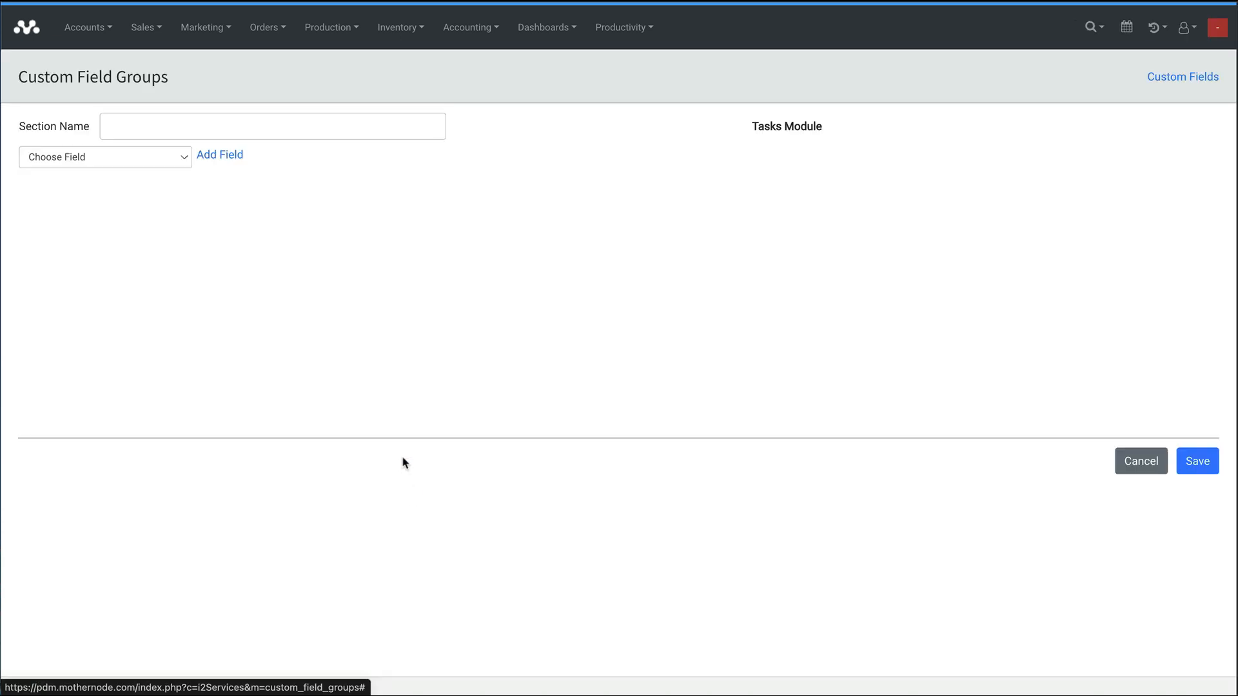
{"action": "left_click", "coordinate": [199, 128]}
{"action": "type", "text": "Section 2"}
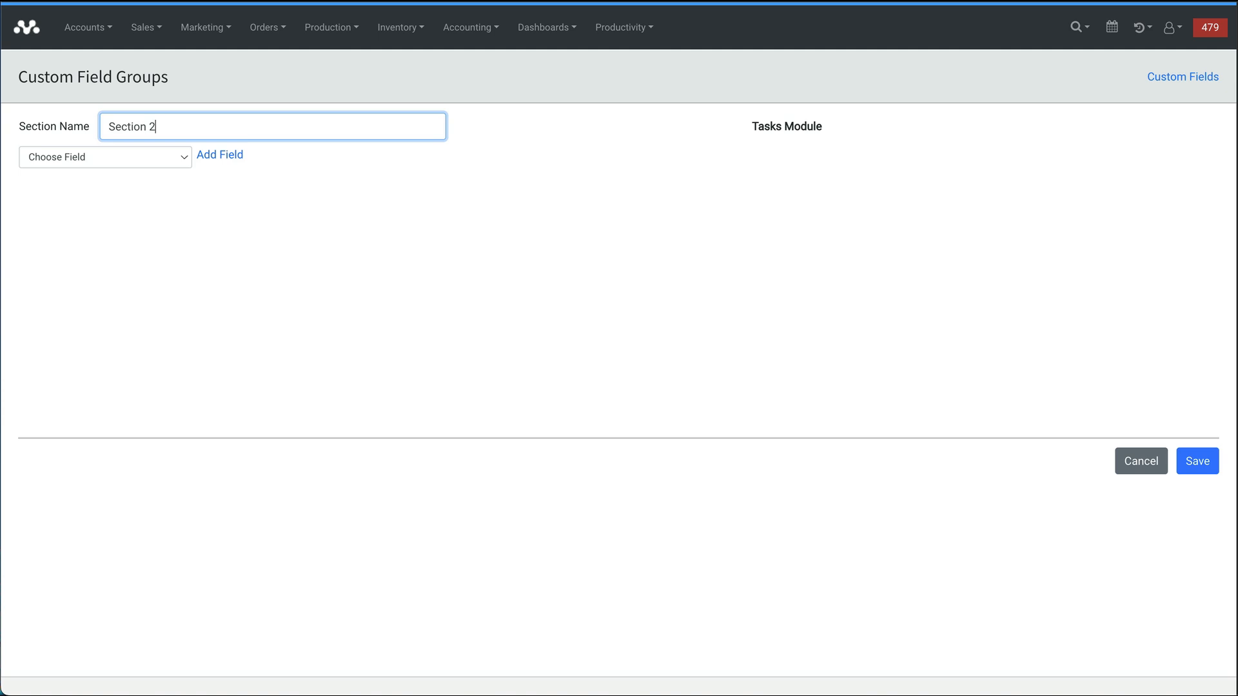
Step: Add the Type of work needed and Design Description fields to Section 2 and save the section
{"action": "left_click", "coordinate": [161, 158]}
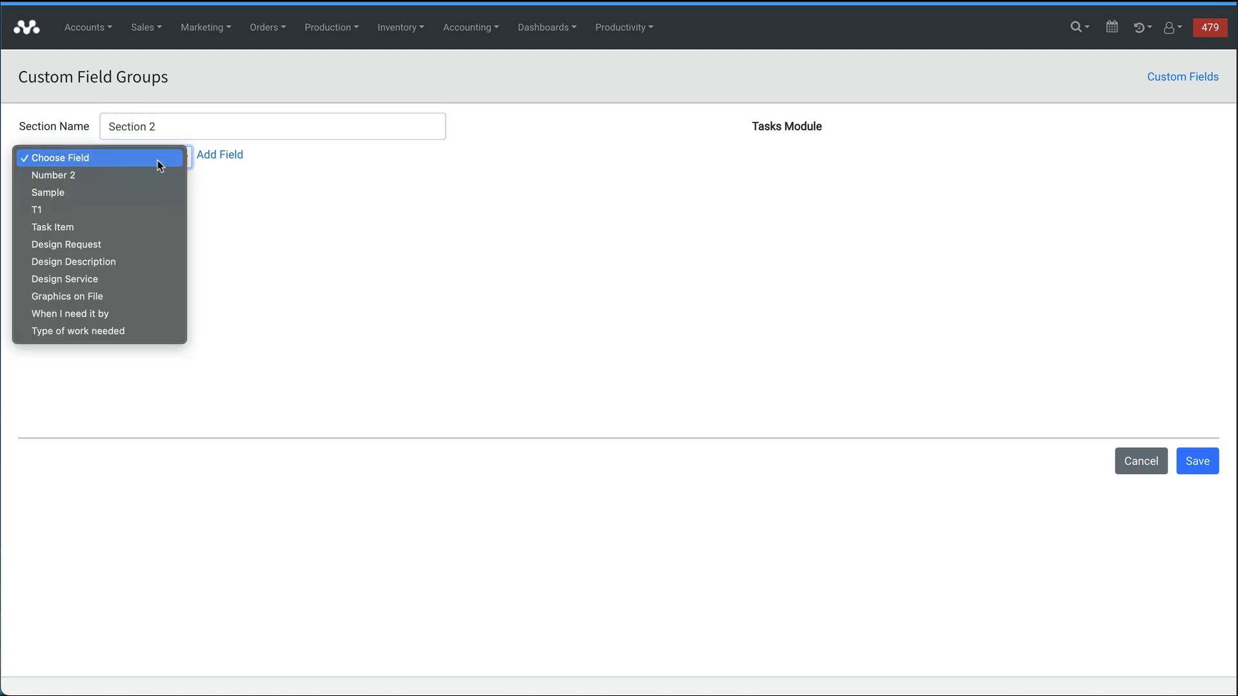
{"action": "left_click", "coordinate": [142, 330]}
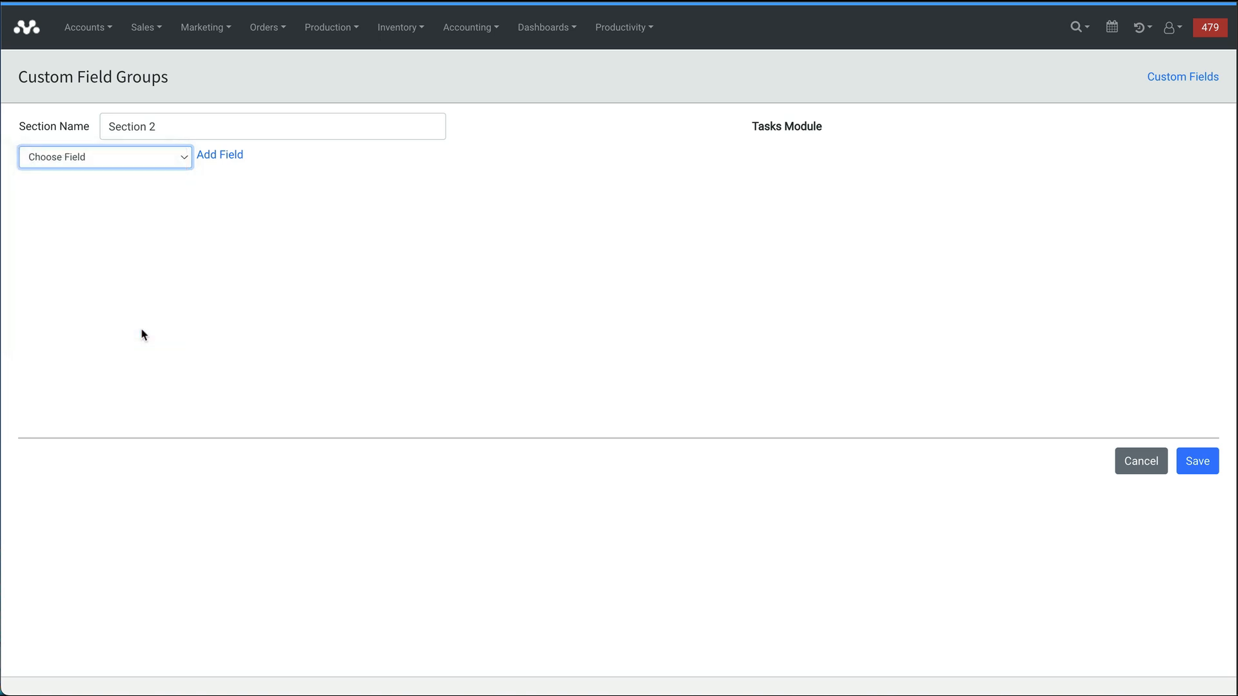
{"action": "left_click", "coordinate": [222, 159]}
{"action": "left_click", "coordinate": [150, 158]}
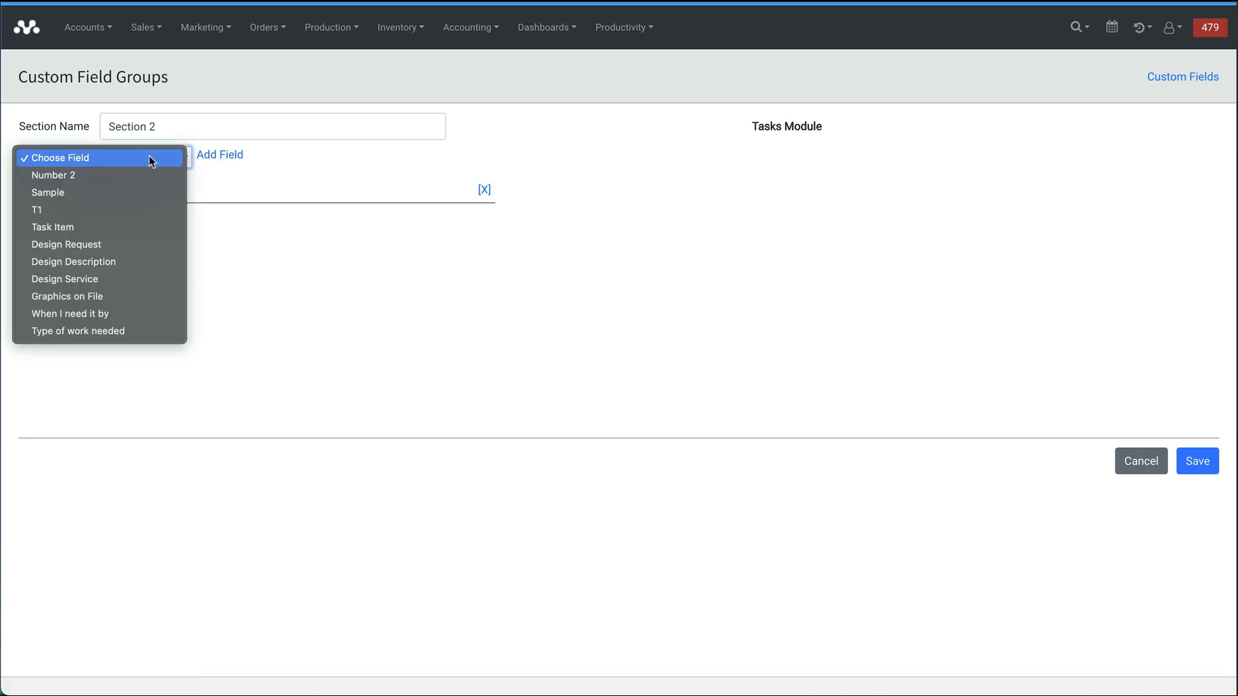
{"action": "left_click", "coordinate": [141, 257]}
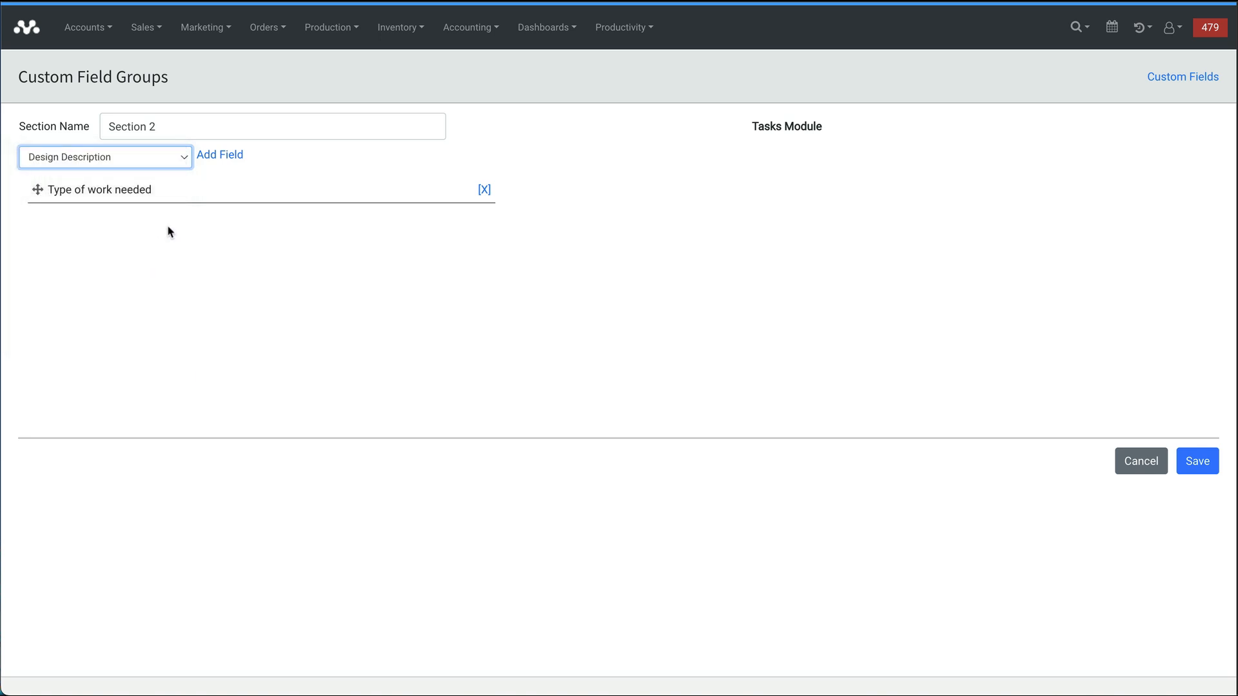
{"action": "left_click", "coordinate": [224, 160]}
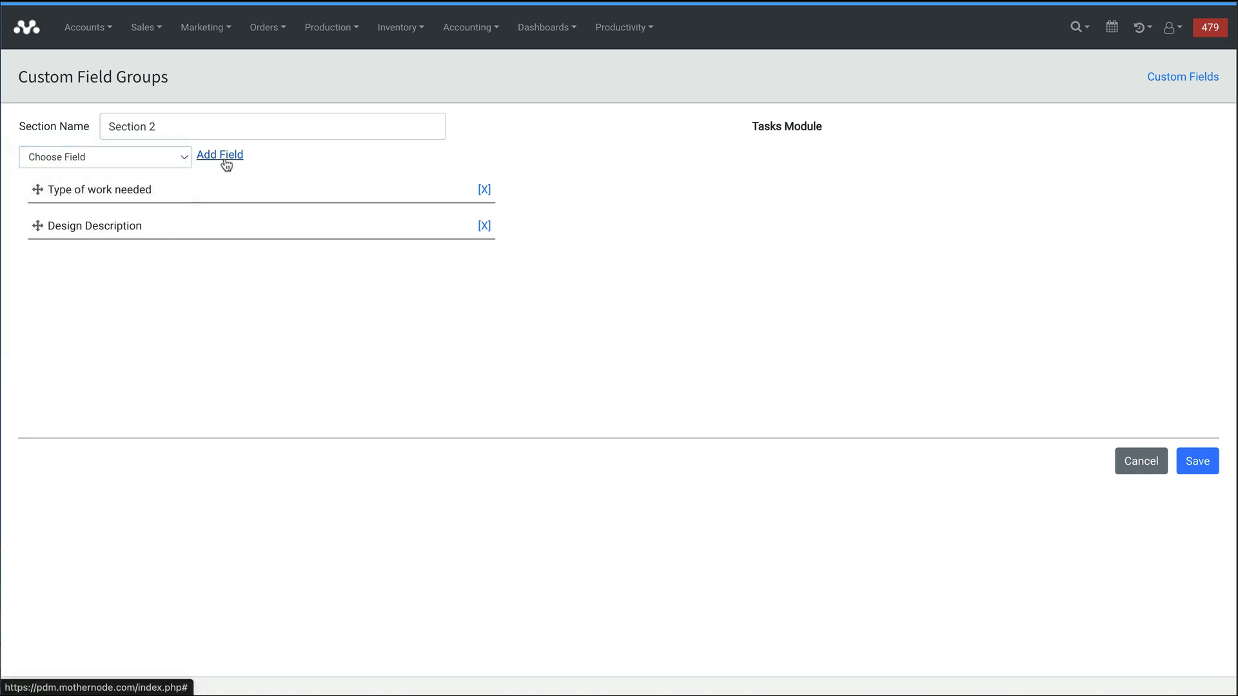
{"action": "left_click", "coordinate": [1190, 467]}
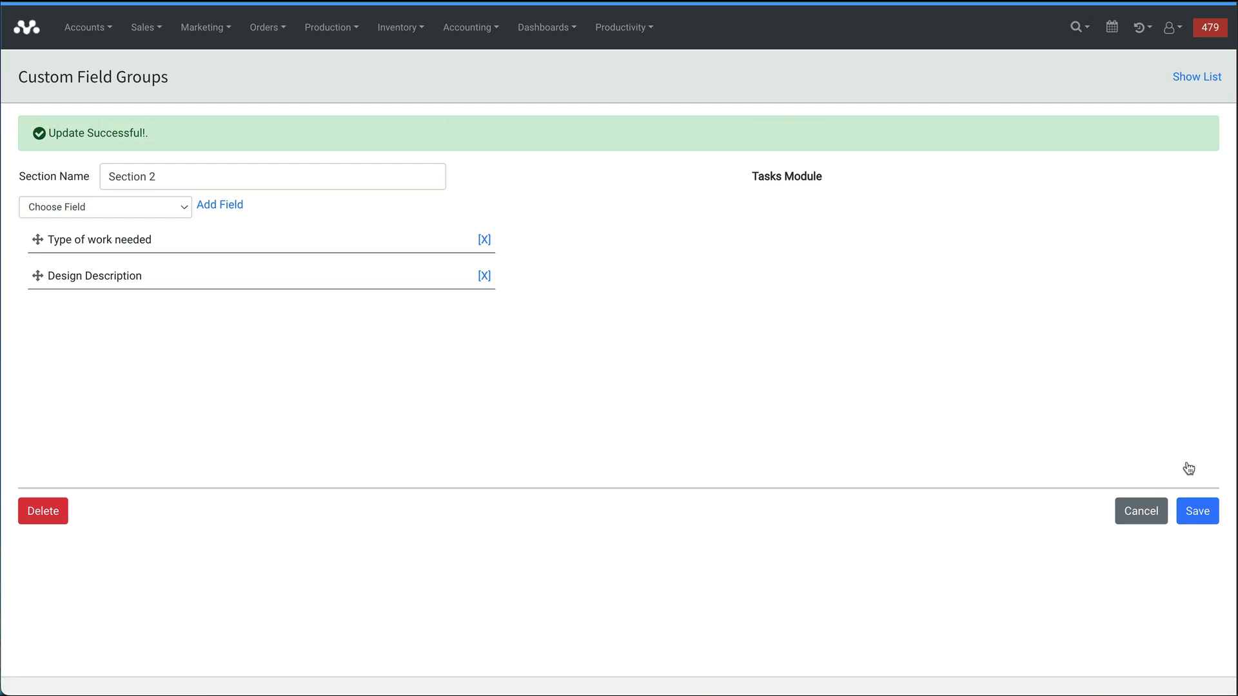
Step: Open the most recently viewed University Canada West order from the history and show its tasks
{"action": "left_click", "coordinate": [1181, 80]}
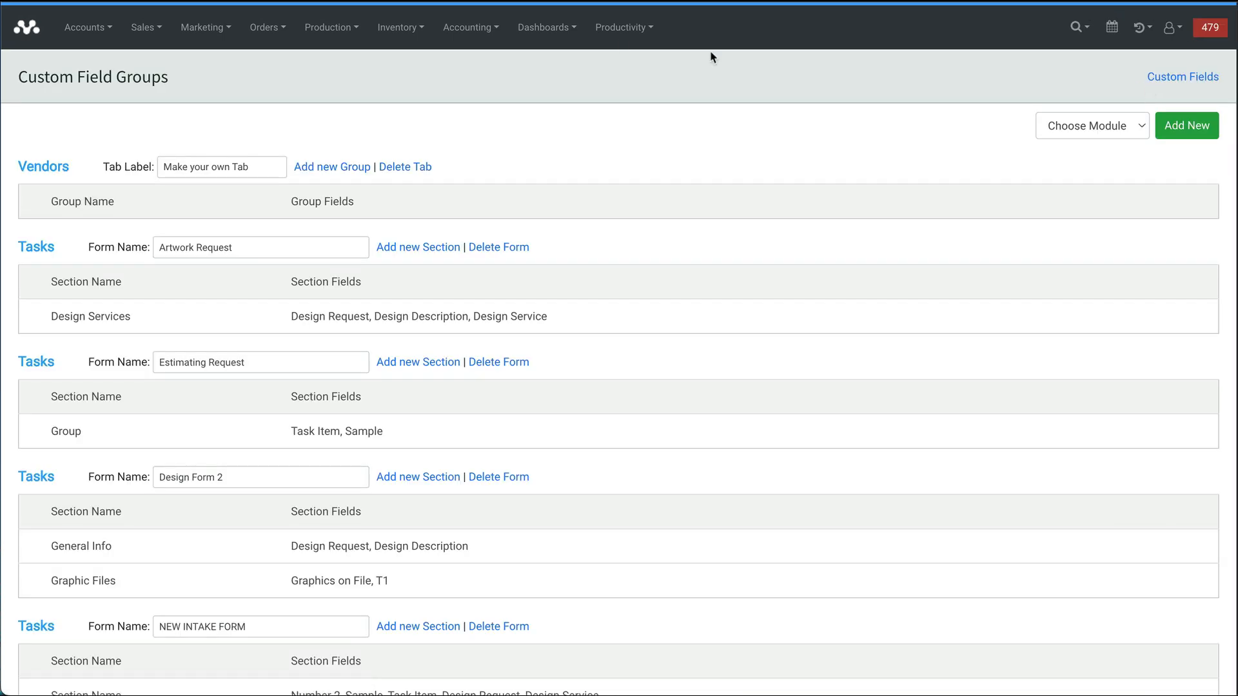
{"action": "left_click", "coordinate": [1125, 30]}
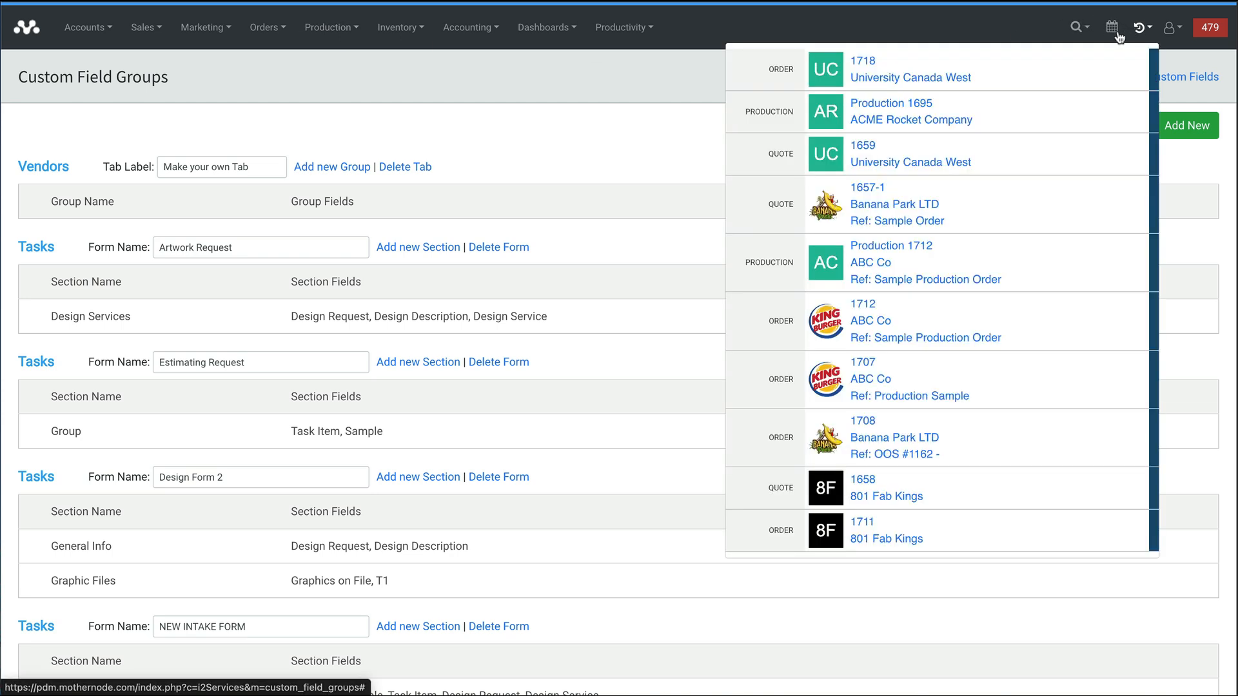
{"action": "left_click", "coordinate": [856, 63]}
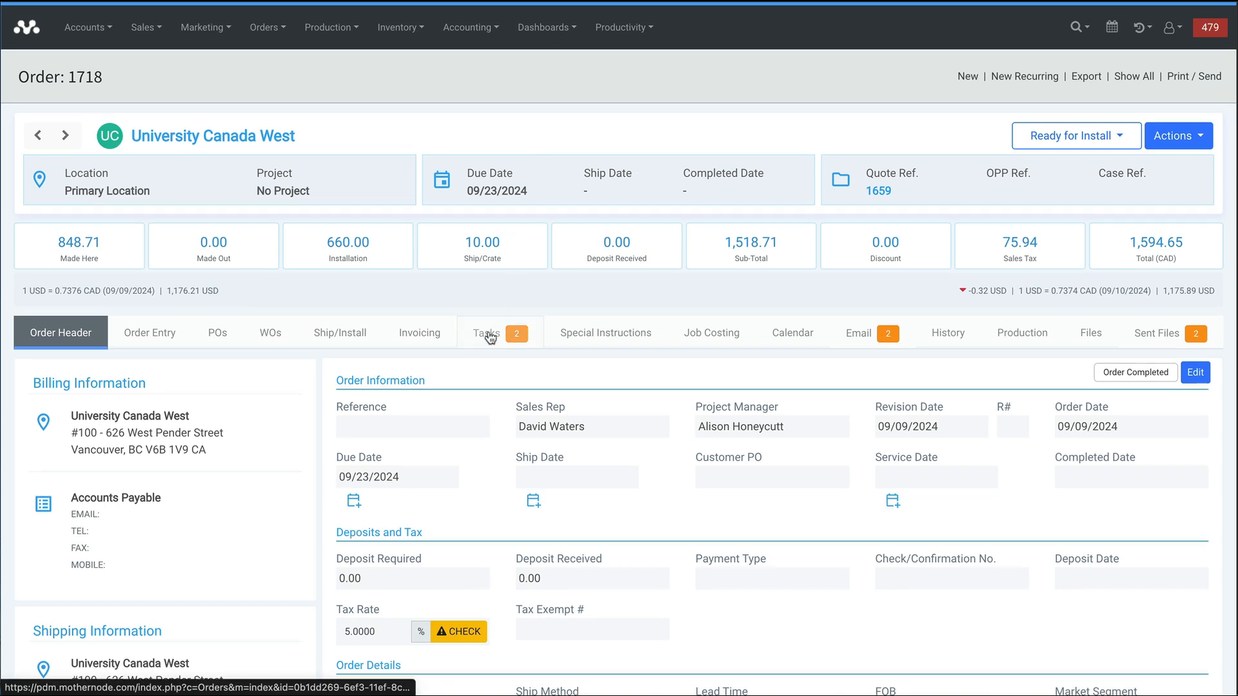
{"action": "left_click", "coordinate": [490, 336]}
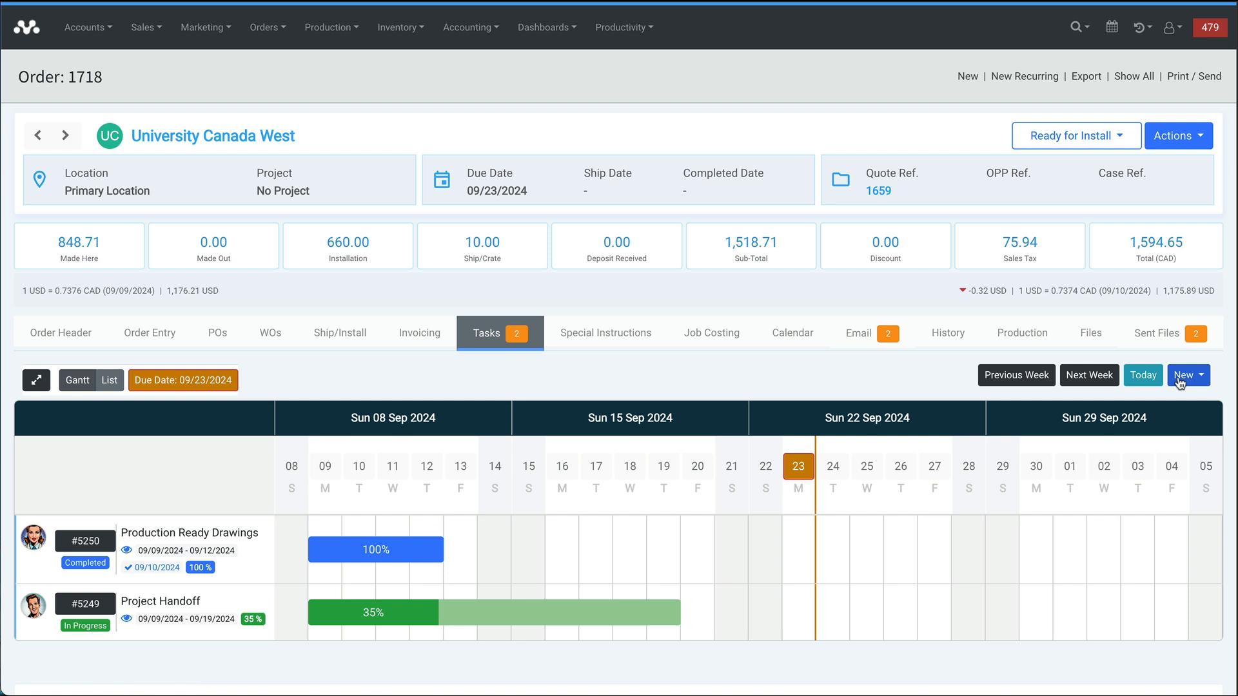
Step: Create a new task on the order from the My New Intake Form intake form
{"action": "left_click", "coordinate": [1180, 382]}
{"action": "left_click", "coordinate": [1167, 463]}
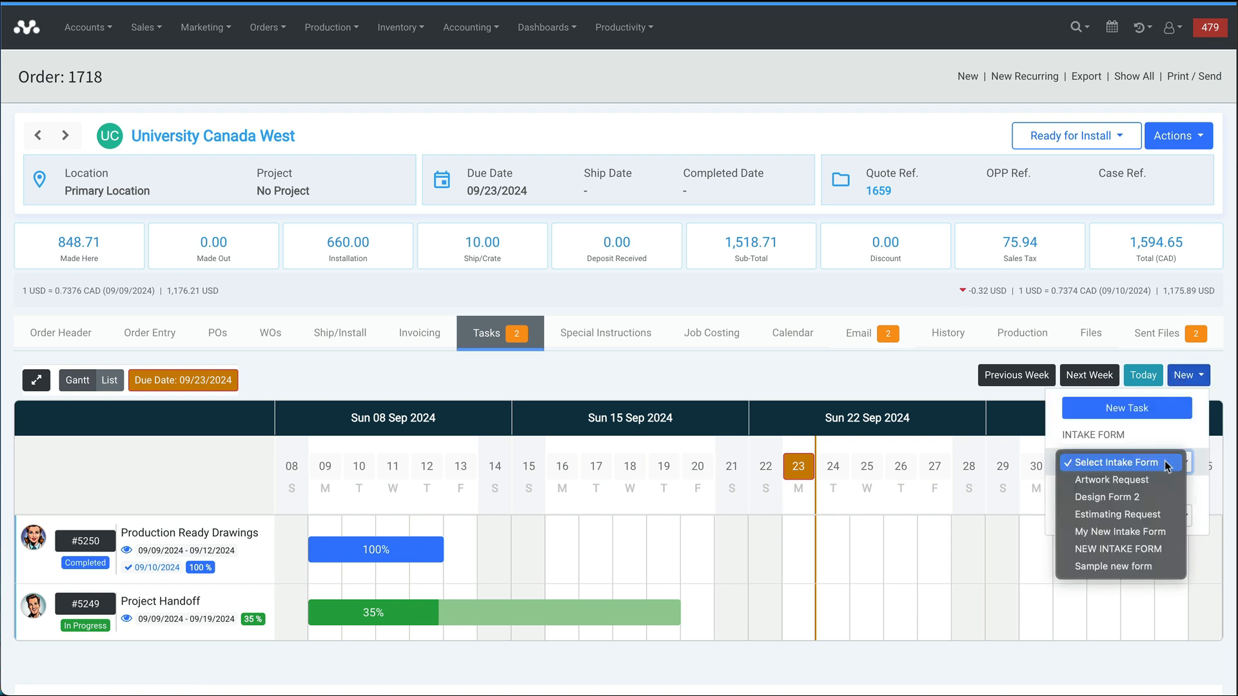
{"action": "left_click", "coordinate": [1168, 532]}
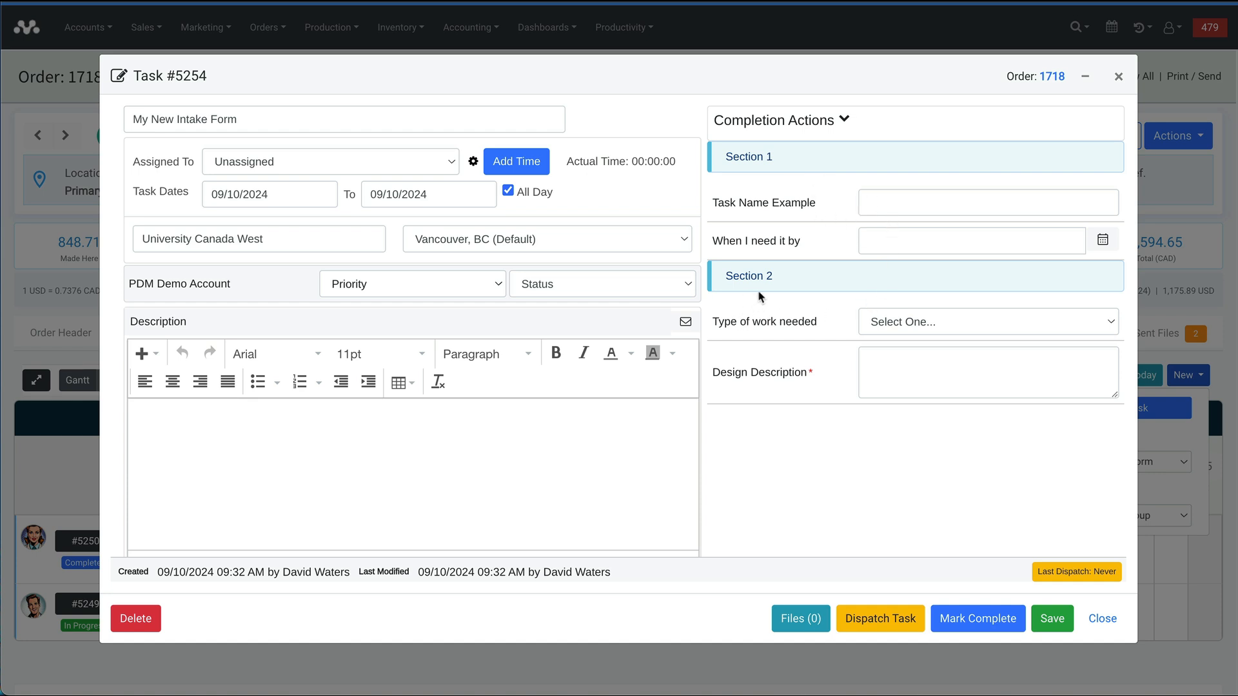
Step: Check the Type of work needed options and the When I need it by calendar, and try to save the task without a Design Description
{"action": "left_click", "coordinate": [897, 323]}
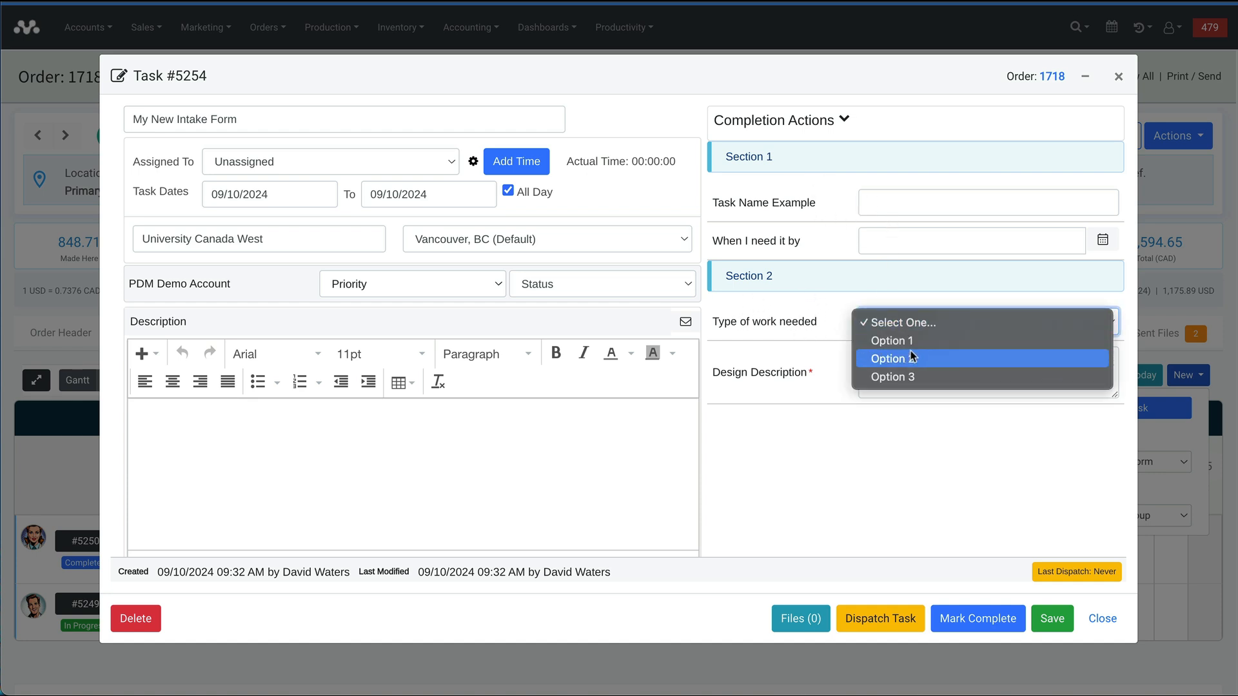
{"action": "left_click", "coordinate": [843, 302]}
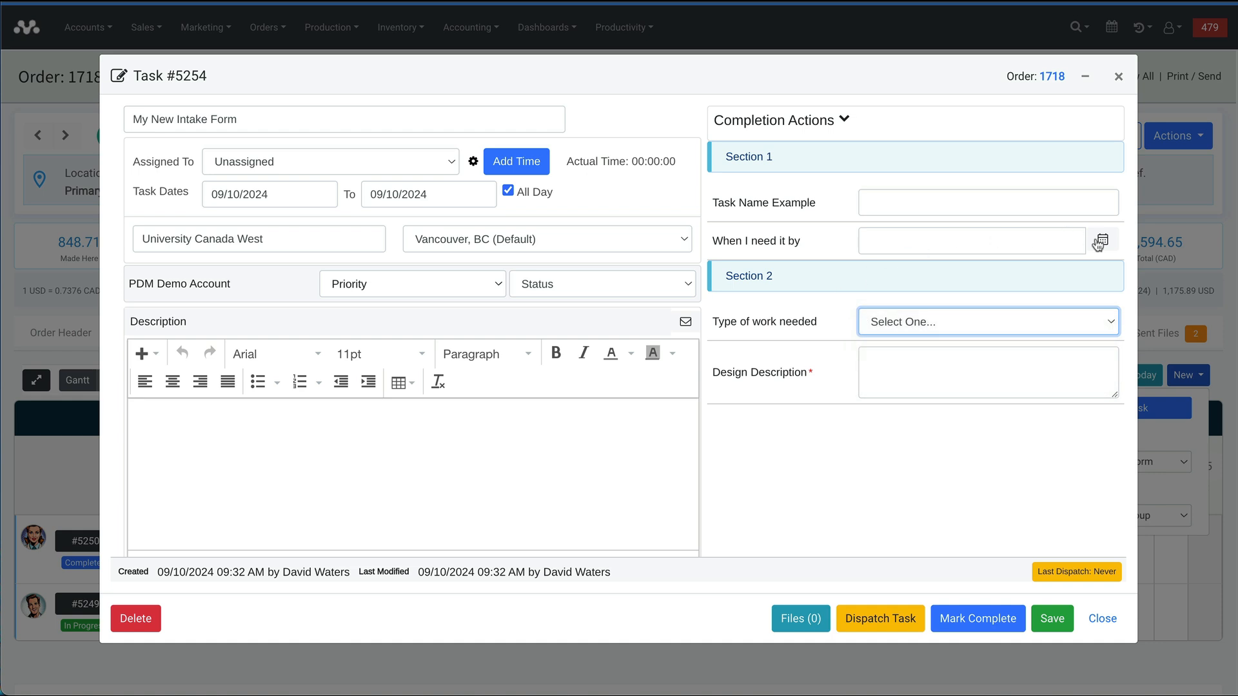
{"action": "left_click", "coordinate": [1101, 239]}
{"action": "left_click", "coordinate": [822, 272]}
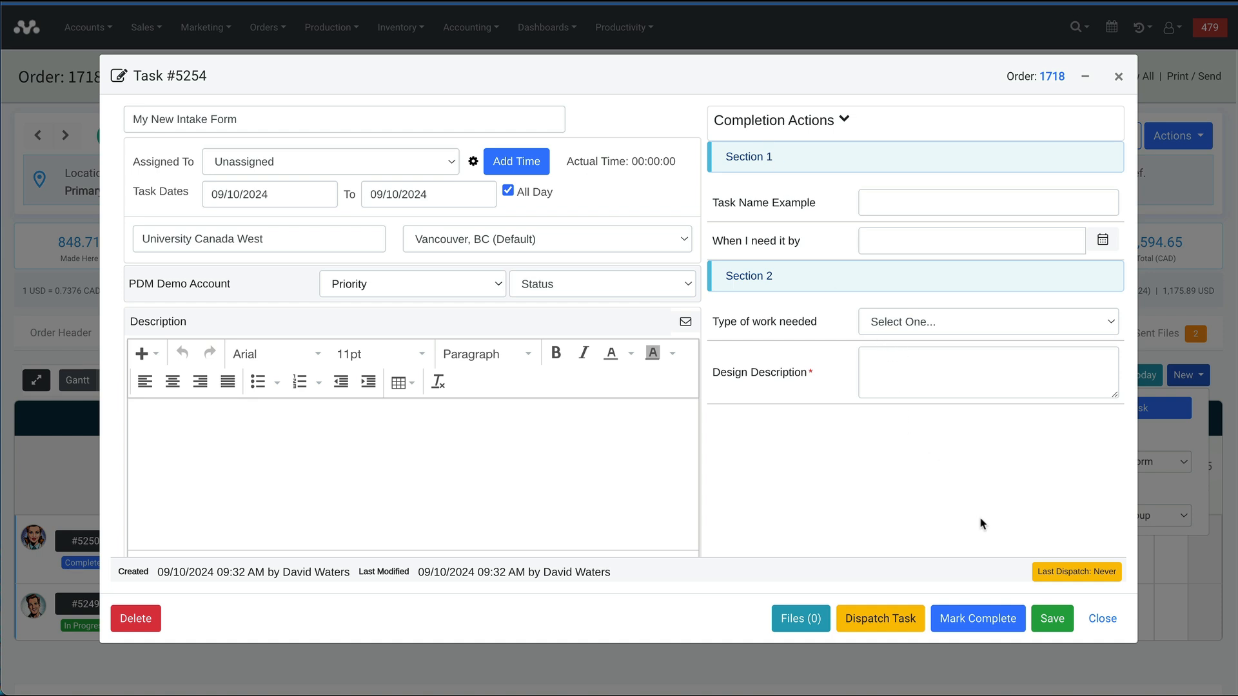
{"action": "left_click", "coordinate": [1052, 620]}
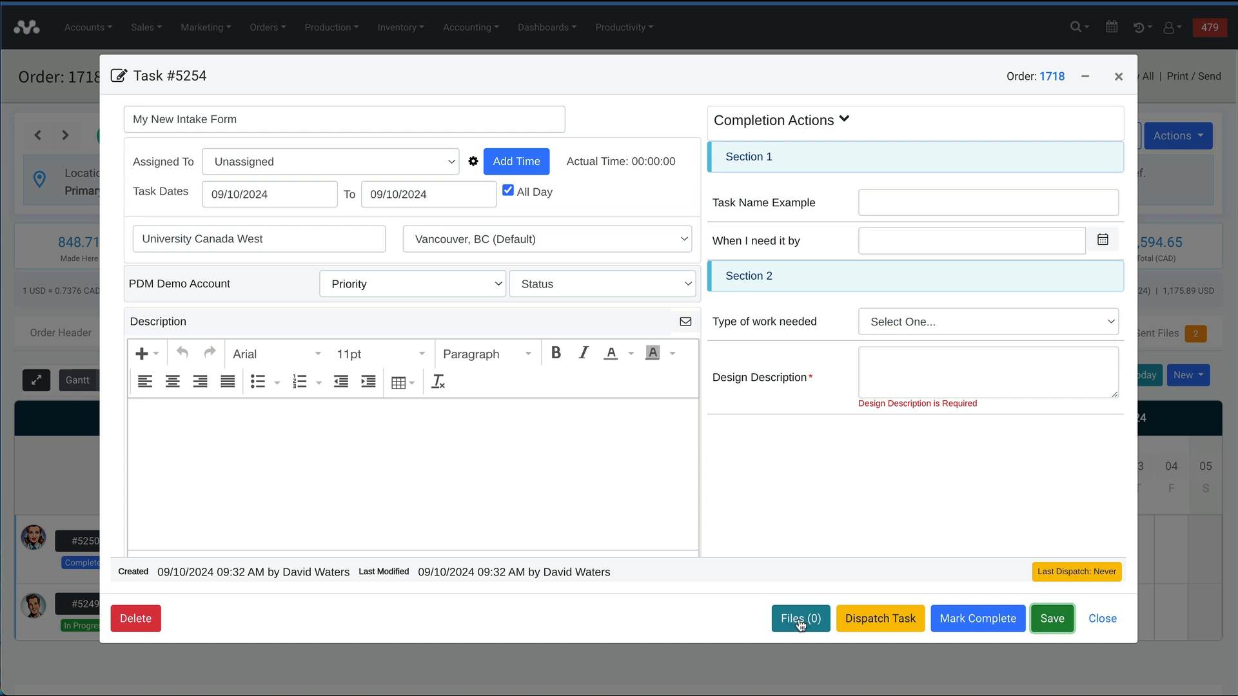
Step: Start a file upload on the task and set the file category to Submittals
{"action": "left_click", "coordinate": [800, 622]}
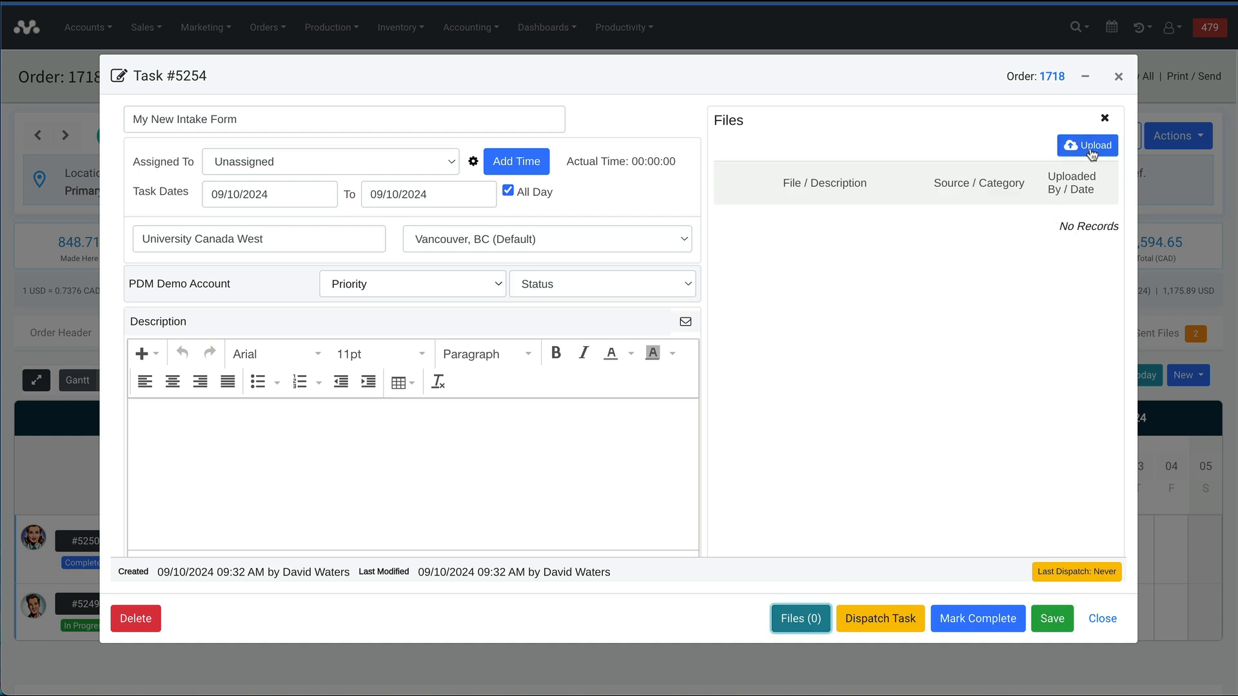
{"action": "left_click", "coordinate": [1091, 153]}
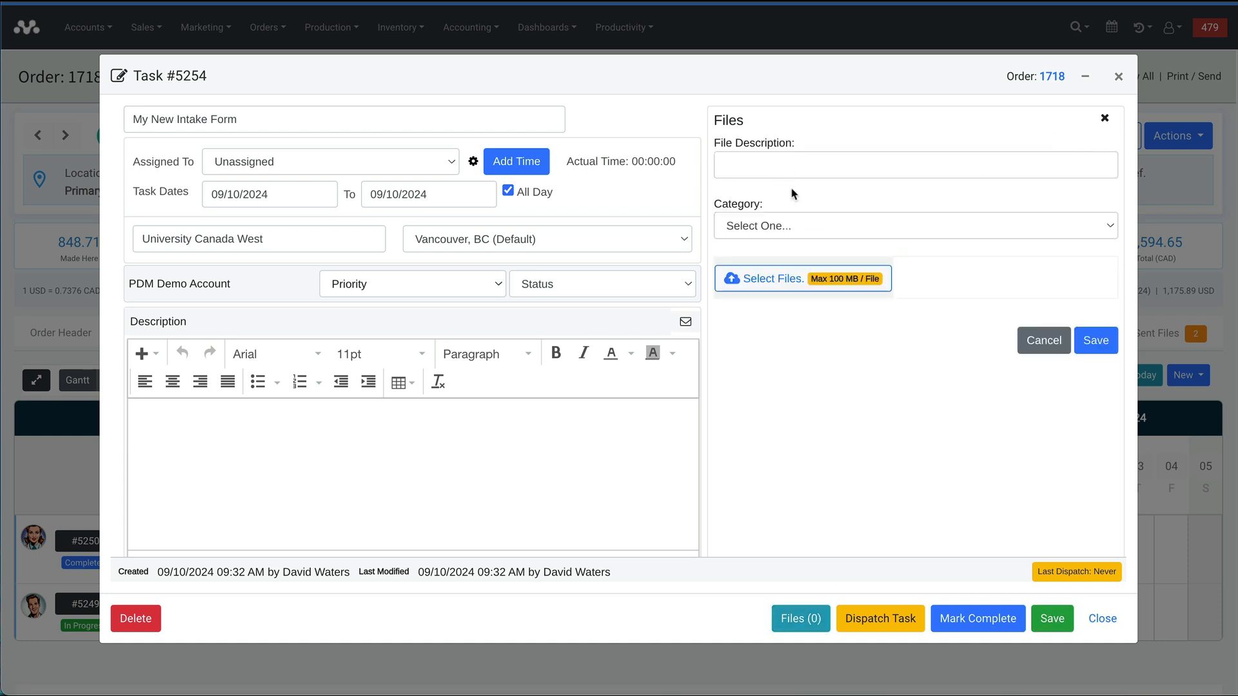
{"action": "left_click", "coordinate": [771, 227]}
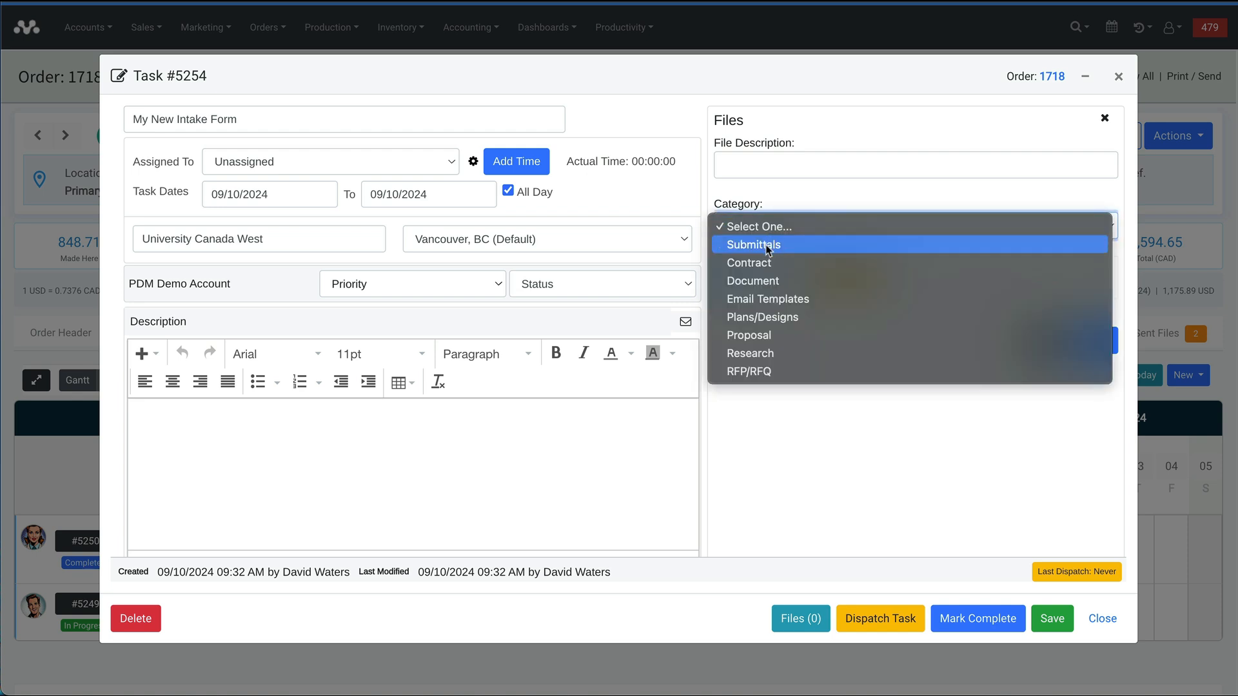
{"action": "left_click", "coordinate": [767, 246]}
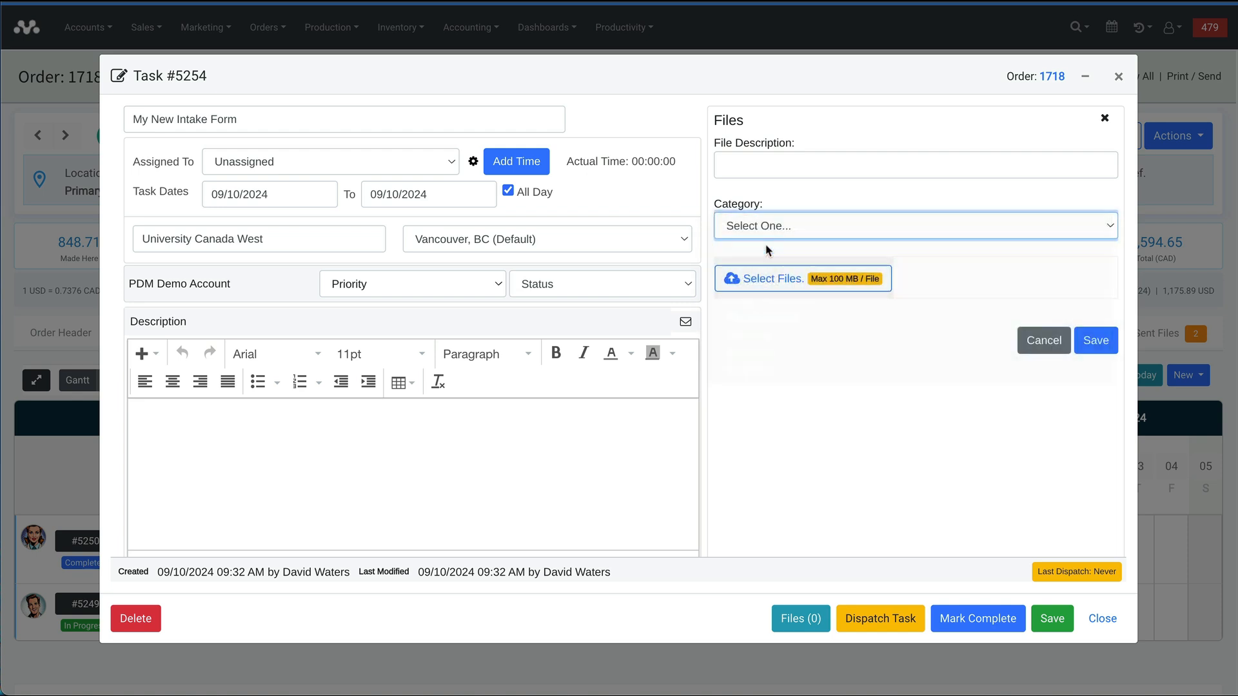
Step: Select the 1Restroom Shop Drawing image from the Shop Drawings folder in DEMO RESOURCES and save the upload to the task
{"action": "left_click", "coordinate": [768, 279]}
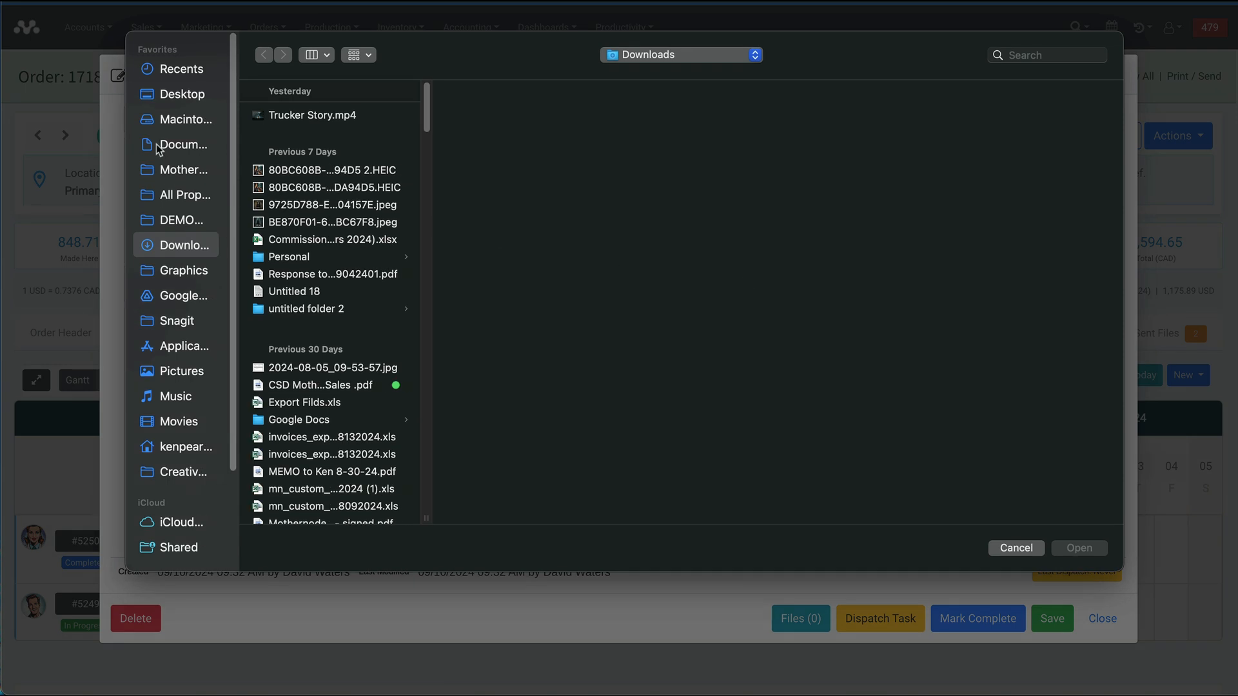
{"action": "left_click", "coordinate": [167, 220]}
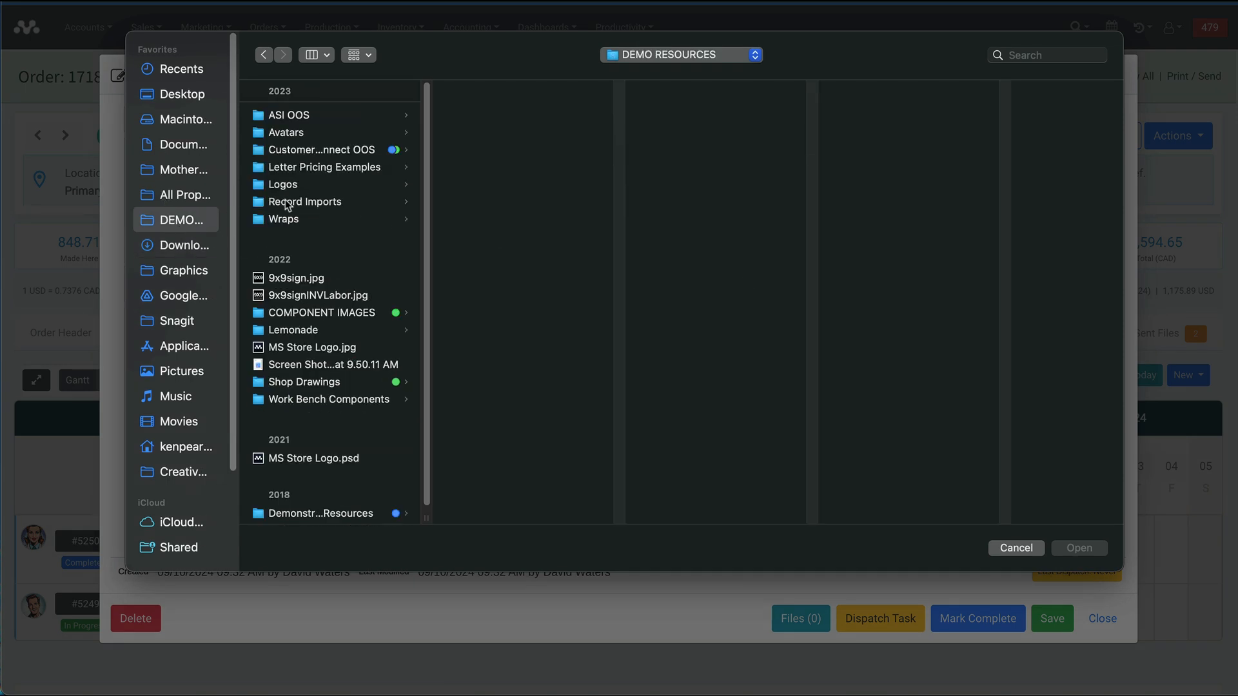
{"action": "left_click", "coordinate": [303, 384]}
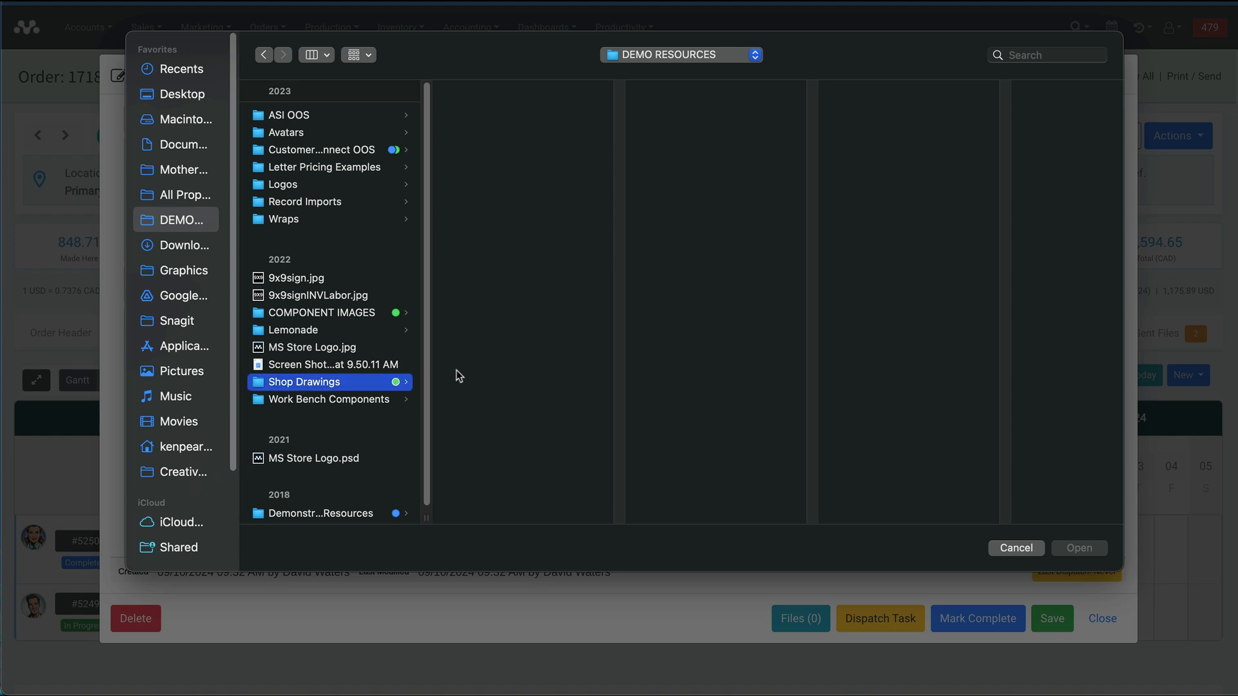
{"action": "left_click", "coordinate": [522, 297]}
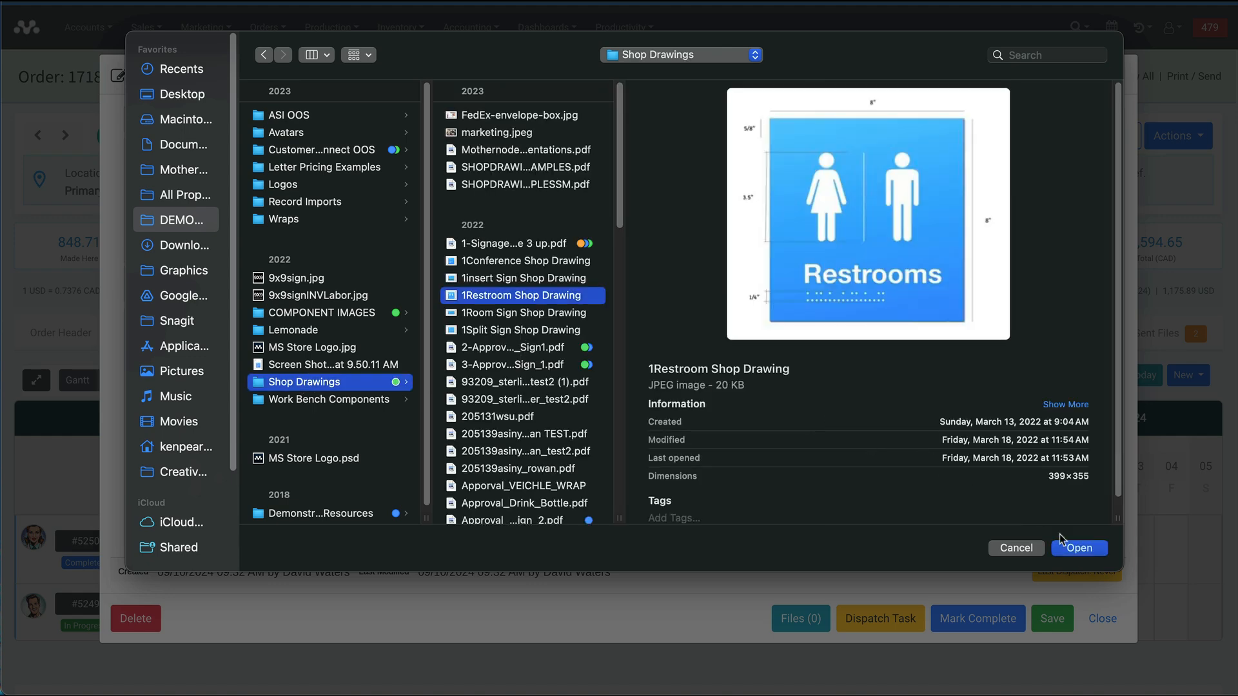
{"action": "left_click", "coordinate": [1079, 548]}
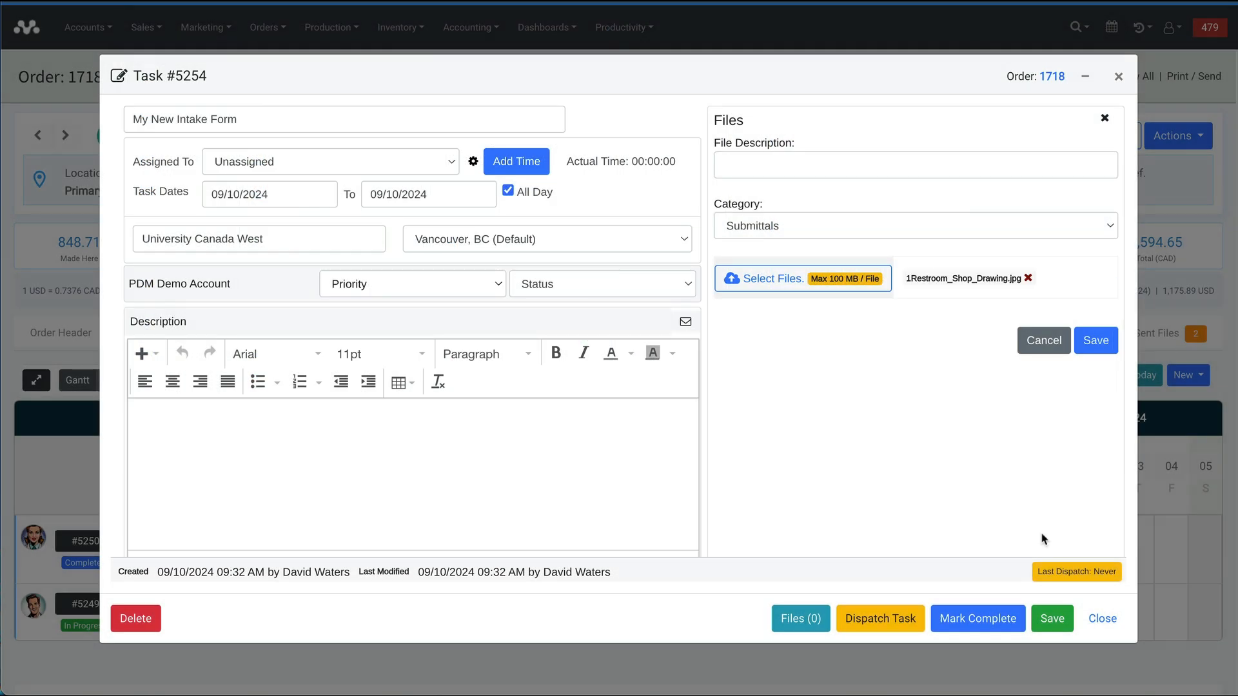
{"action": "left_click", "coordinate": [1099, 342]}
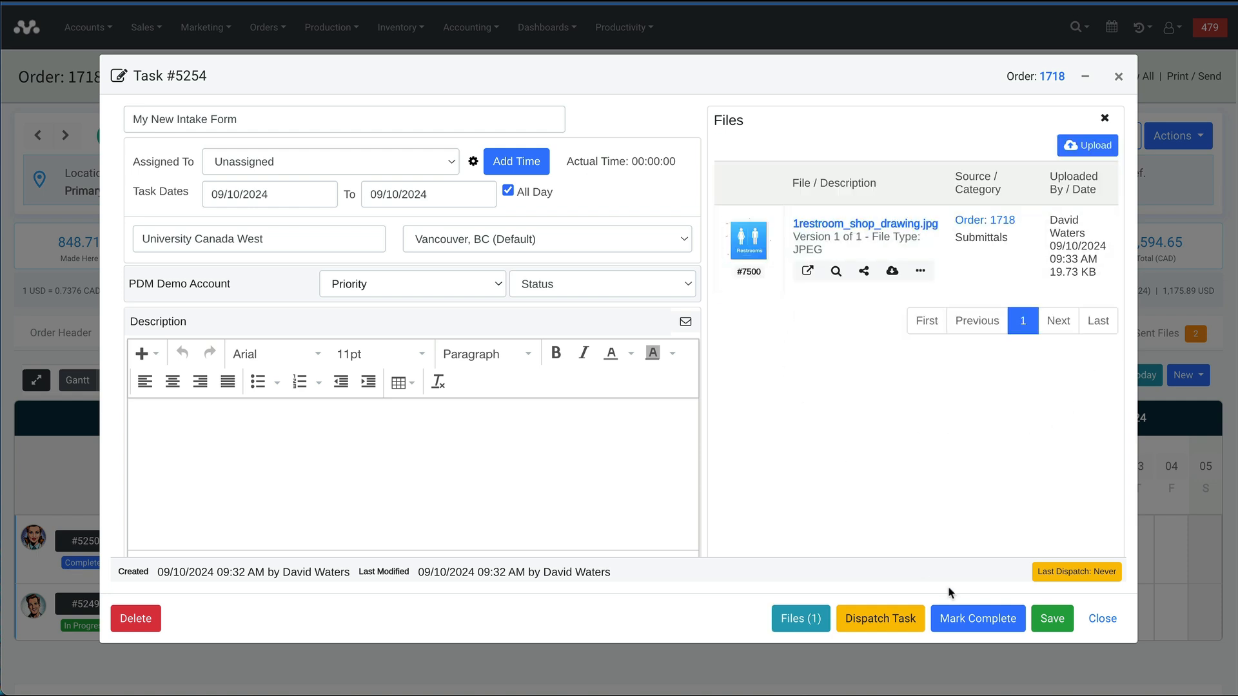
Step: Save and close the intake form task, and show the files of the order
{"action": "left_click", "coordinate": [1039, 621]}
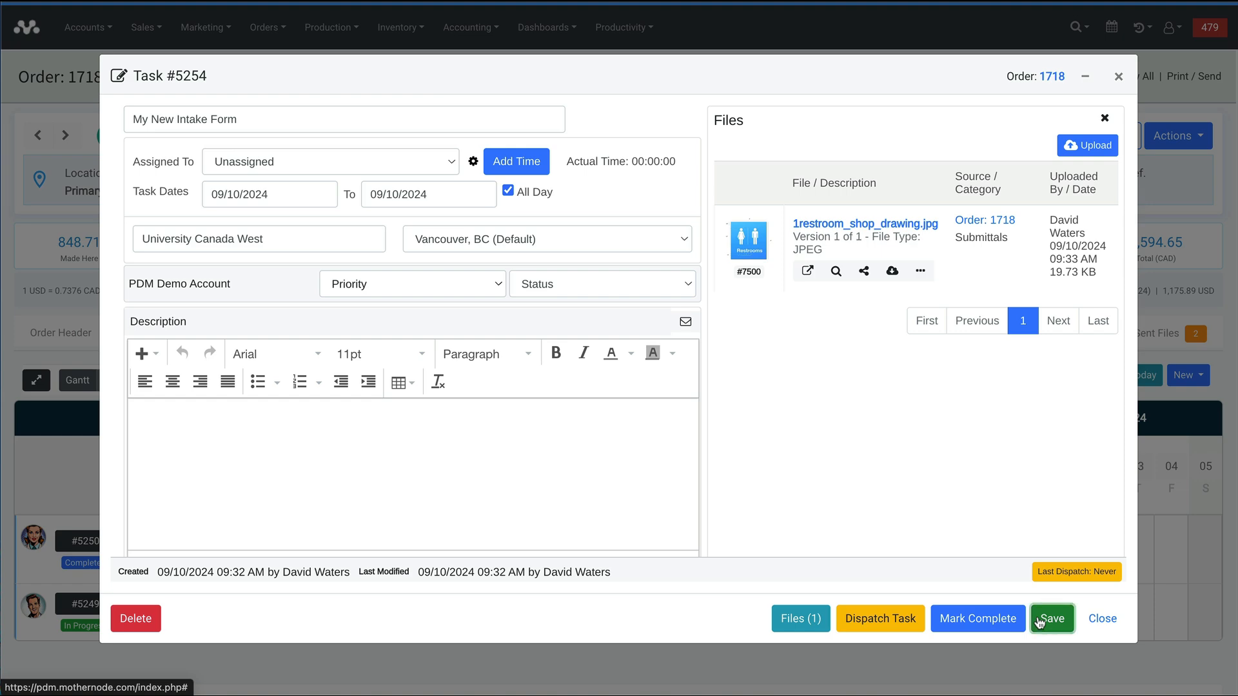
{"action": "left_click", "coordinate": [1102, 620]}
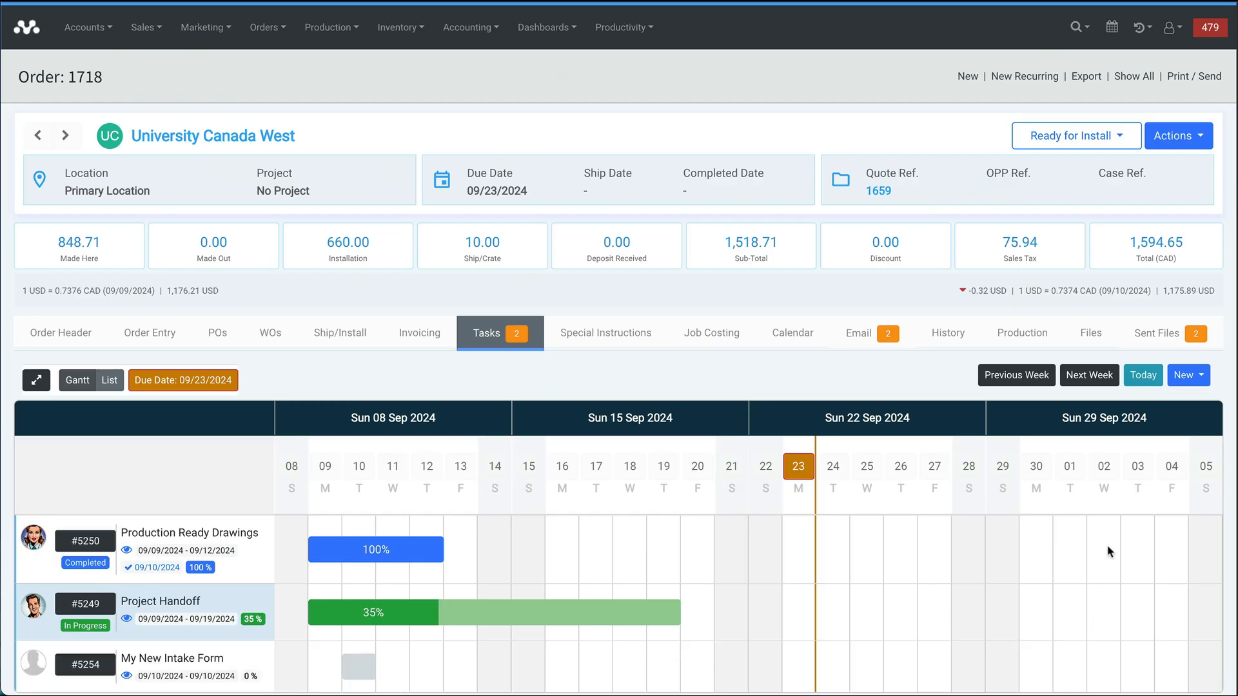
{"action": "left_click", "coordinate": [1099, 345]}
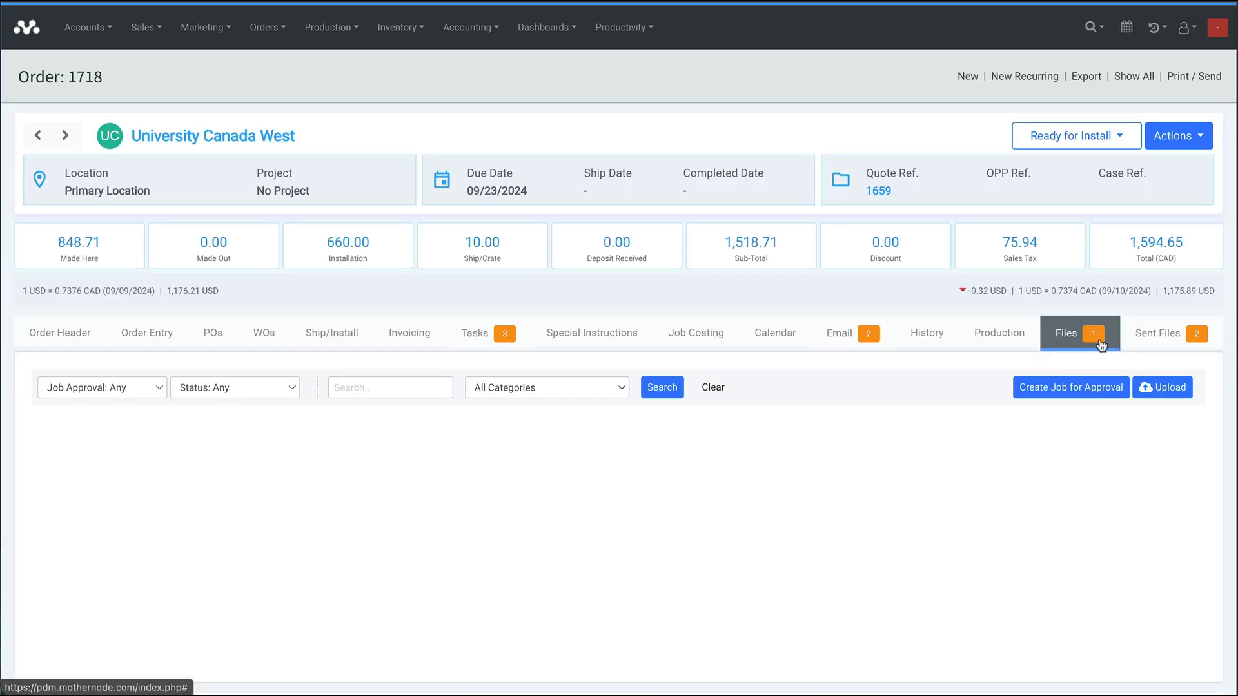